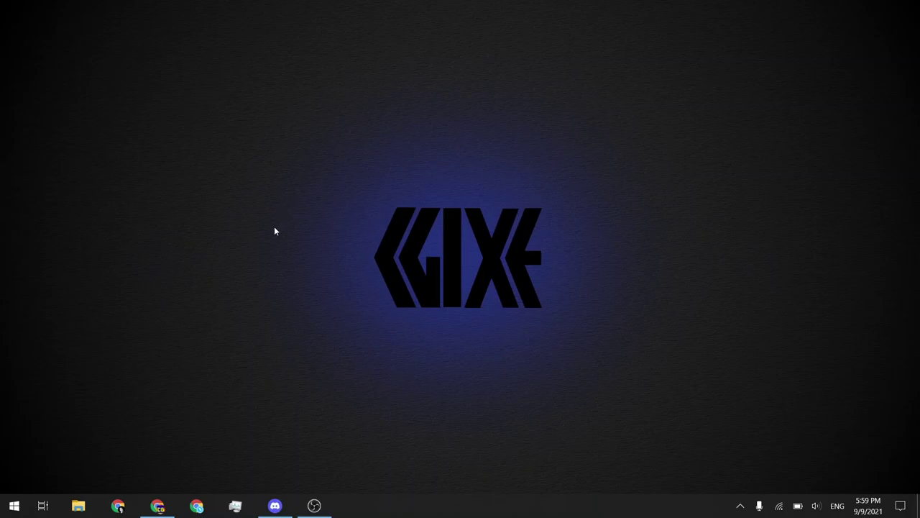
Restore the Chrome window showing the Google Images results for monkas.
left_click(157, 505)
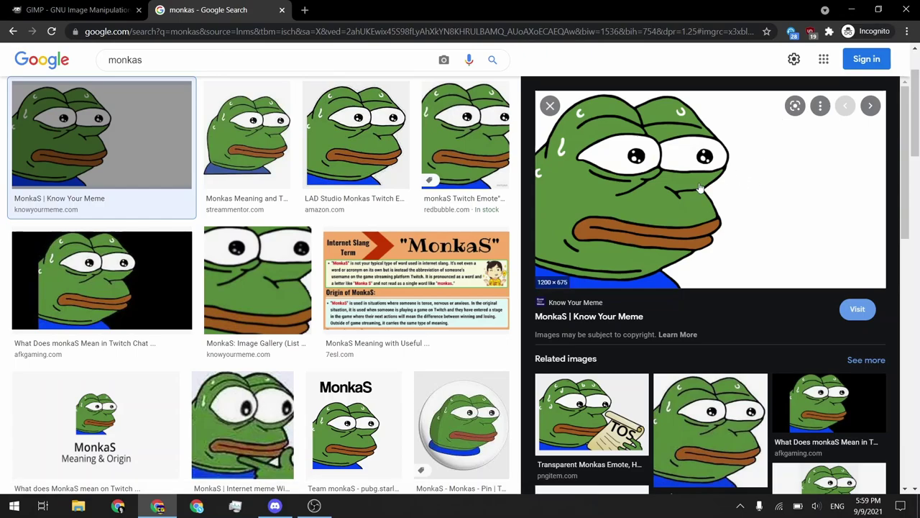
Switch to the browser tab with the gimp.org homepage.
left_click(54, 5)
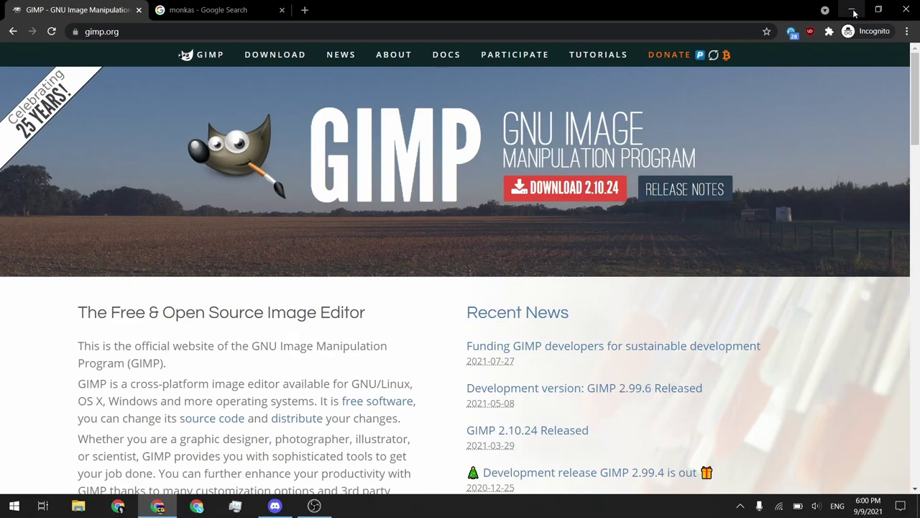
Open the previewed Know Your Meme MonkaSS.jpg frog full-size in a new tab.
left_click(212, 9)
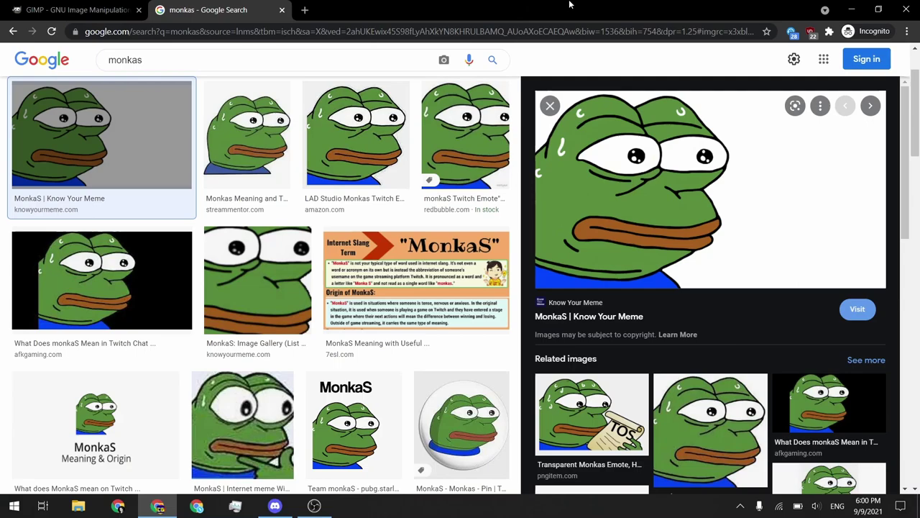
scroll(503, 100, "up", 2)
scroll(417, 237, "down", 1)
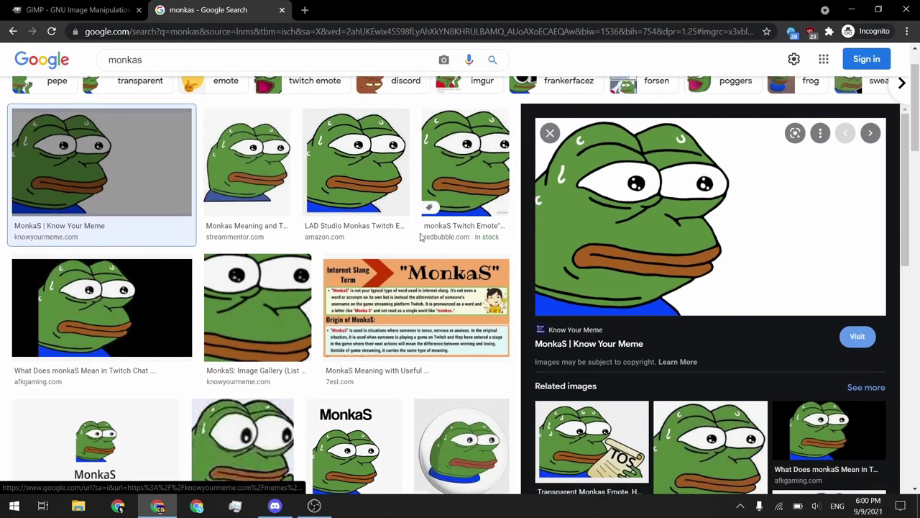
right_click(608, 193)
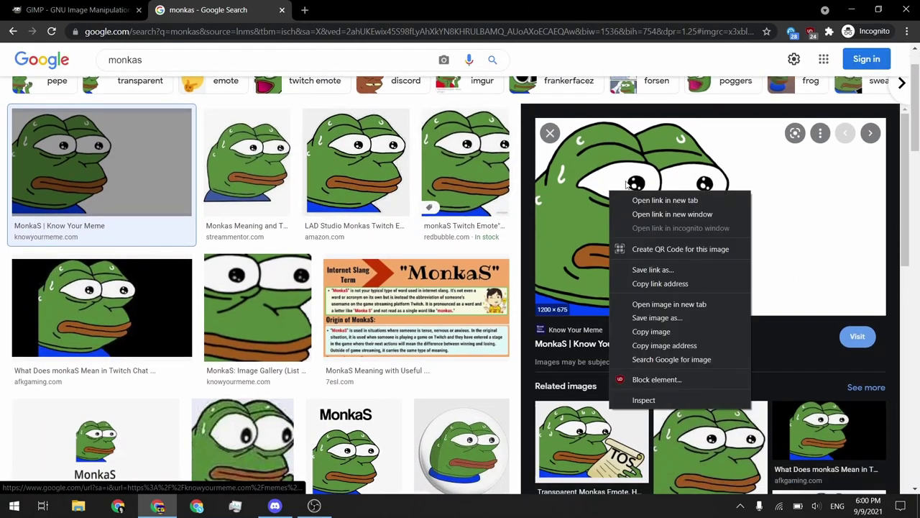
left_click(658, 304)
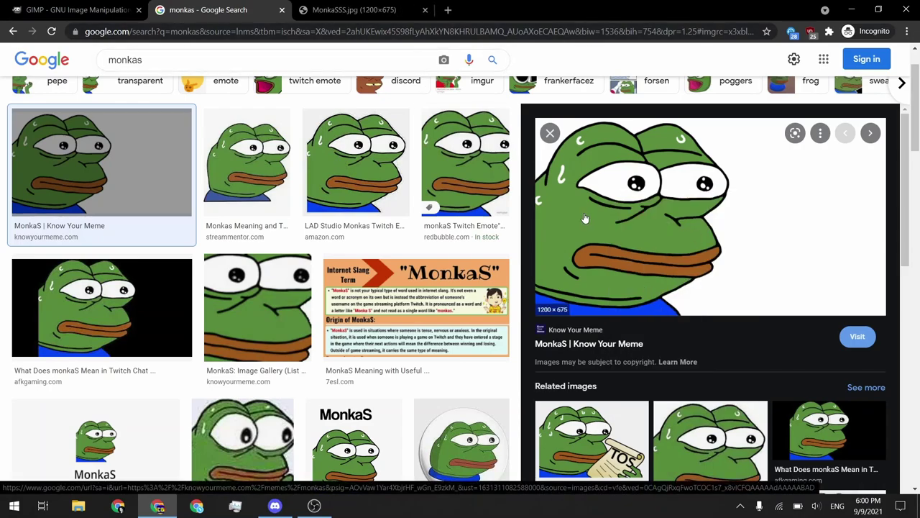
left_click(355, 10)
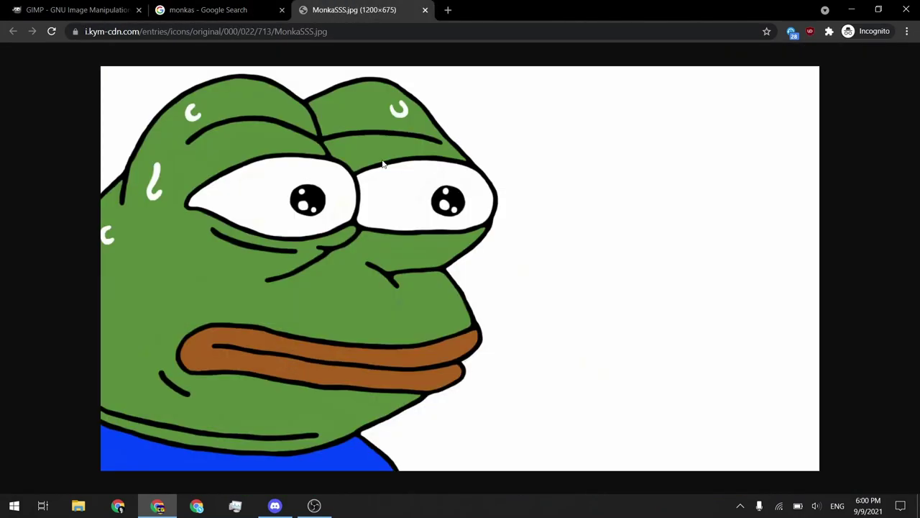
Copy the full-size 1200×675 MonkaSS.jpg frog image to the clipboard.
left_click(215, 10)
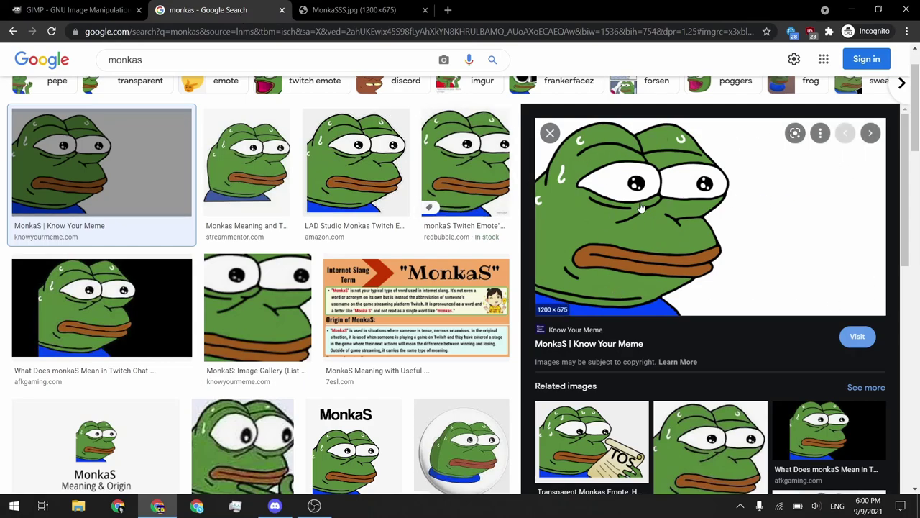
left_click(360, 5)
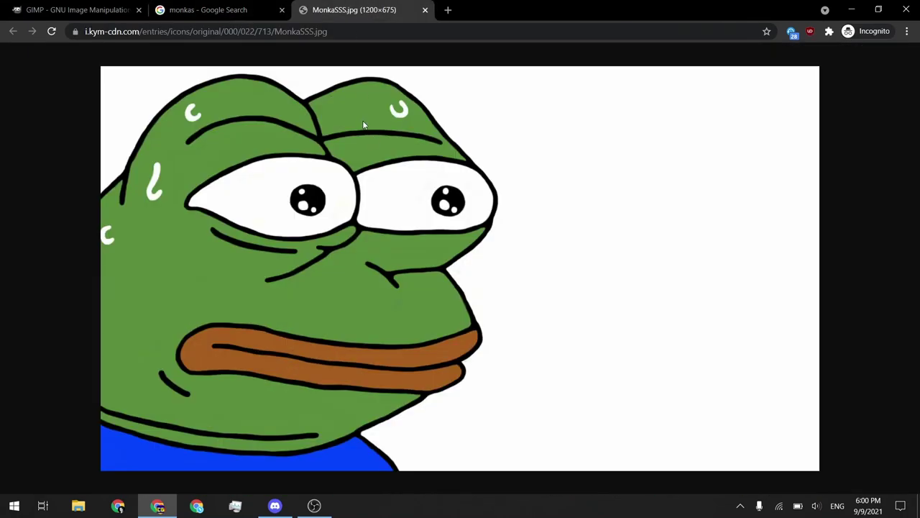
right_click(328, 106)
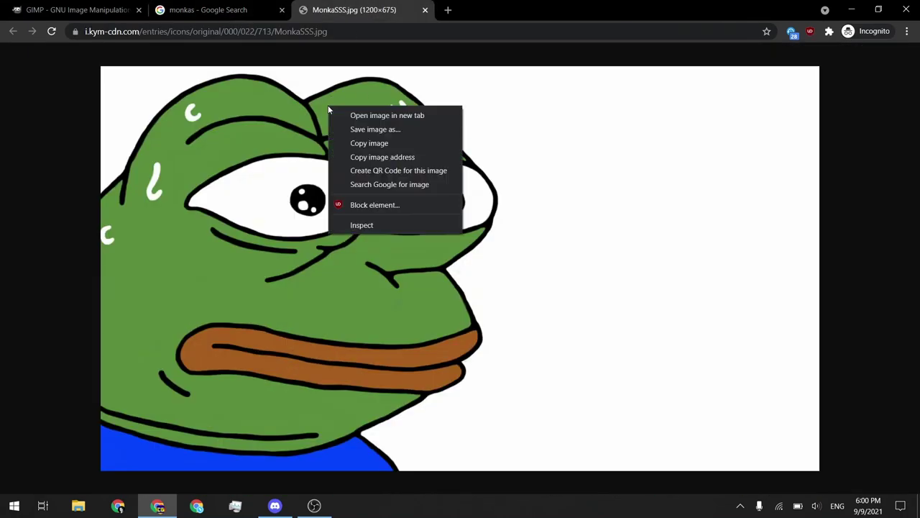
left_click(370, 143)
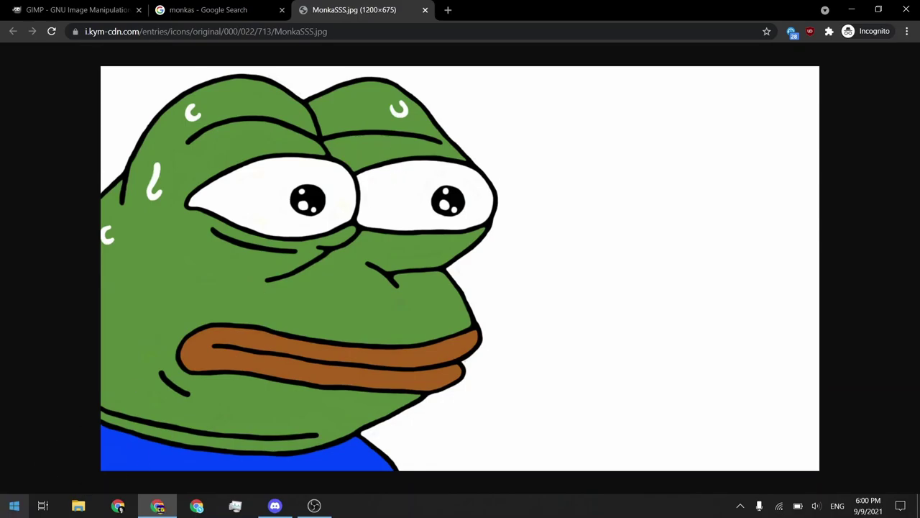
Launch GIMP from the Start menu's Productivity tiles.
left_click(14, 505)
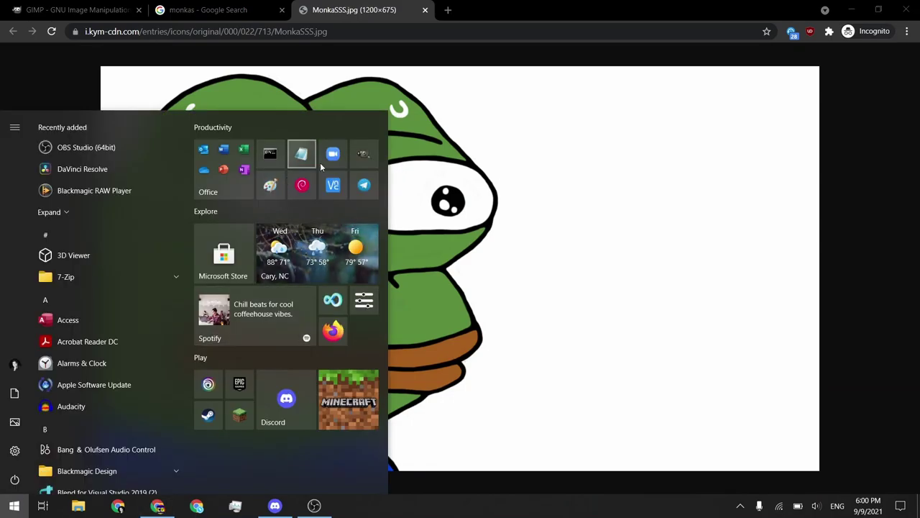
left_click(367, 154)
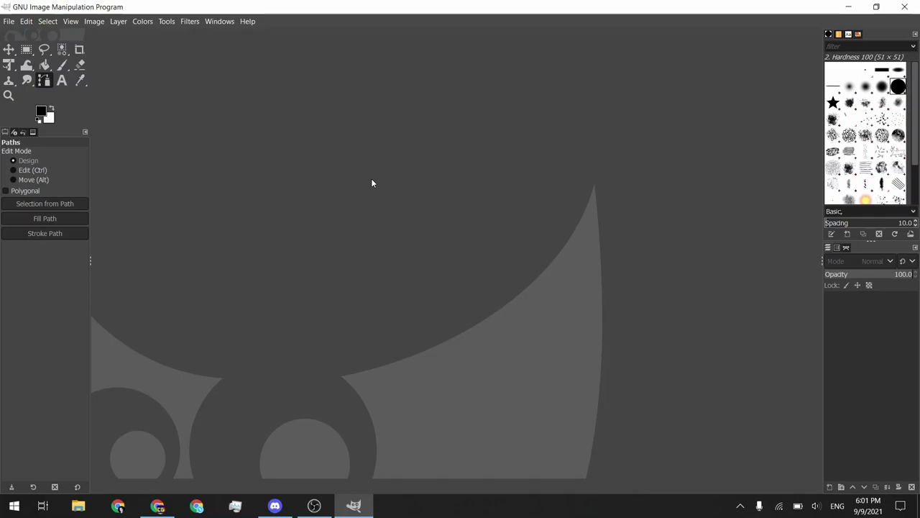
Paste the copied frog as a new 1200×675 image with Ctrl+Shift+V.
key("ctrl+shift+v")
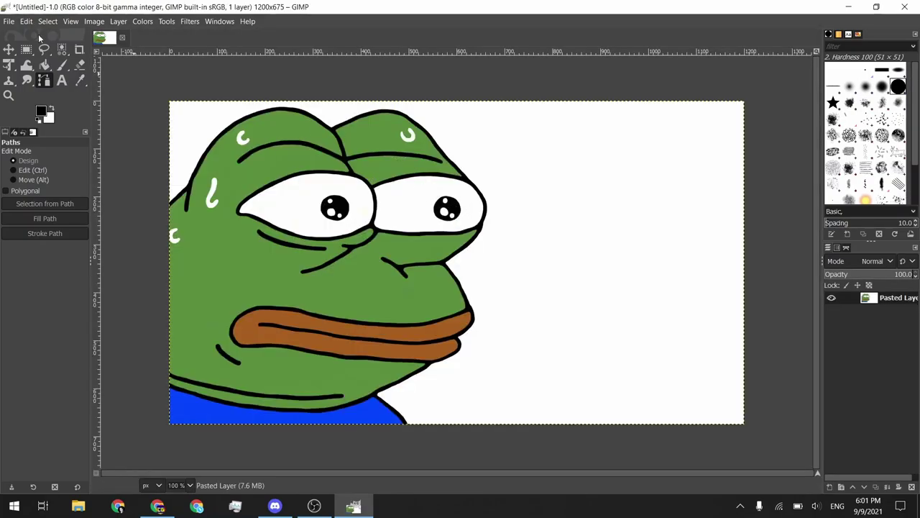
left_click(28, 23)
left_click(28, 23)
left_click(29, 23)
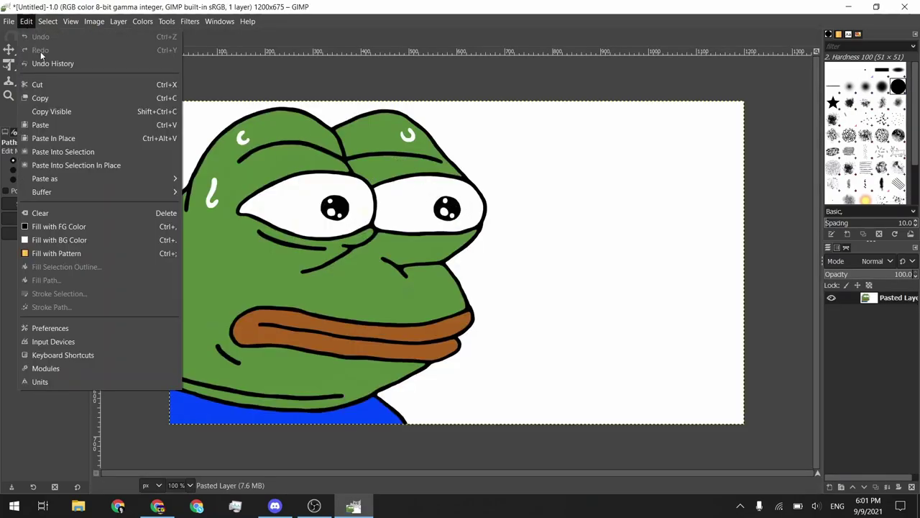
left_click(417, 99)
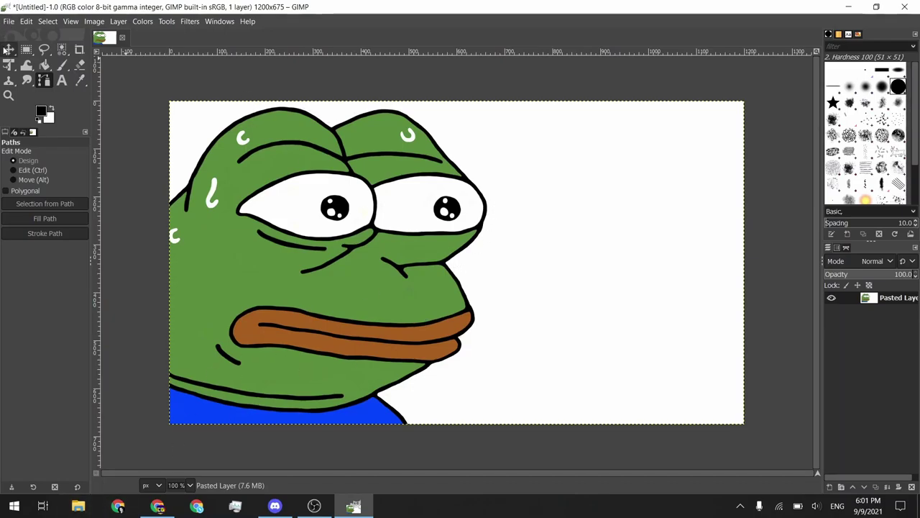
key("r")
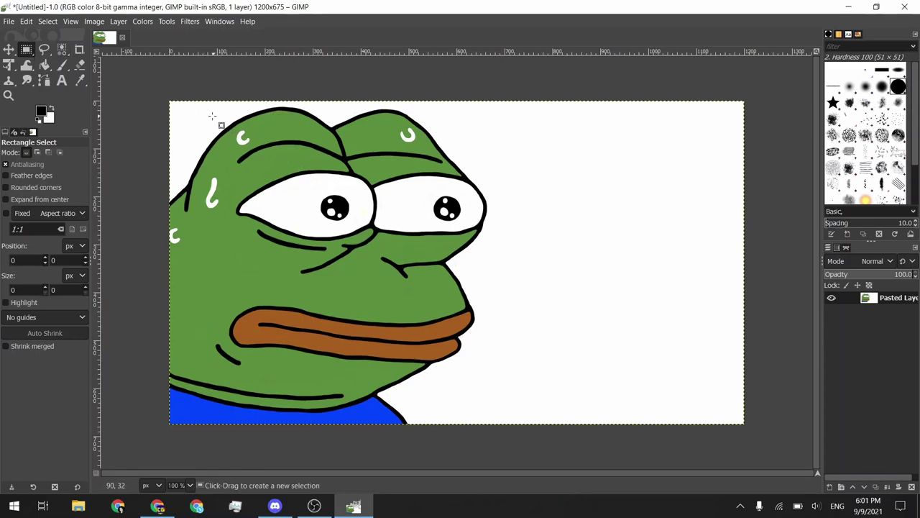
left_click_drag(212, 116, 445, 441)
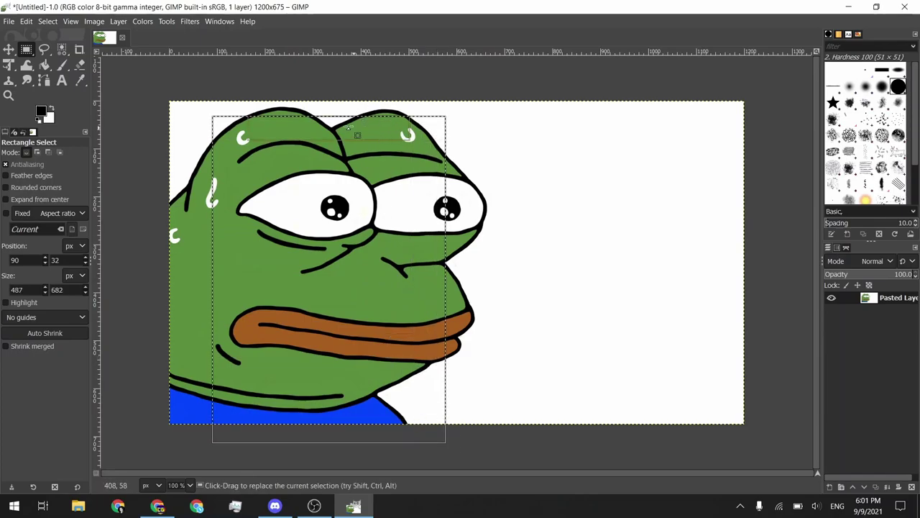
left_click(538, 168)
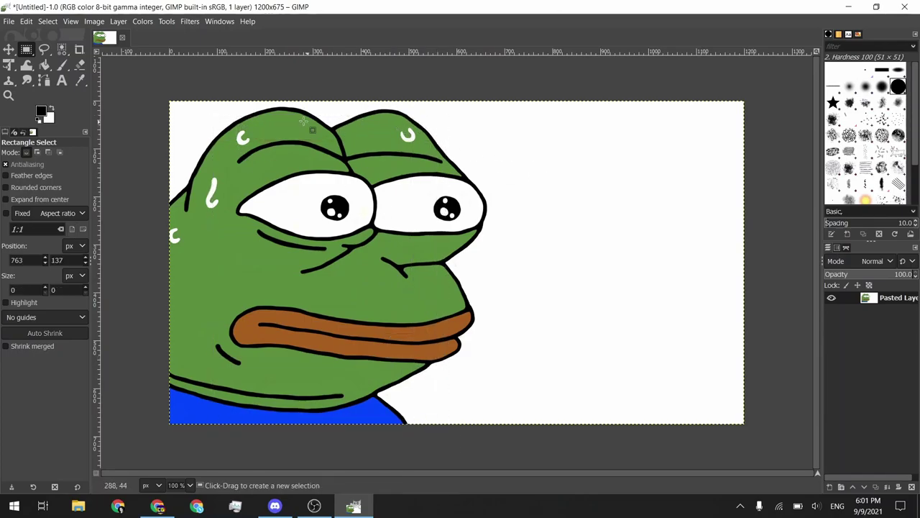
left_click(44, 49)
mouse_move(330, 124)
left_mouse_down()
mouse_move(274, 108)
mouse_move(229, 130)
mouse_move(168, 198)
mouse_move(181, 250)
left_mouse_up()
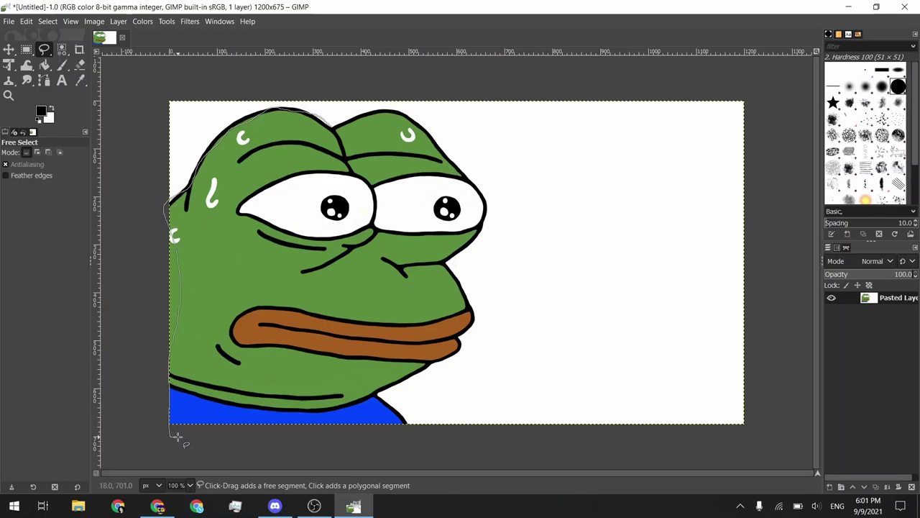
mouse_move(176, 436)
left_mouse_down()
mouse_move(383, 445)
mouse_move(436, 417)
left_mouse_up()
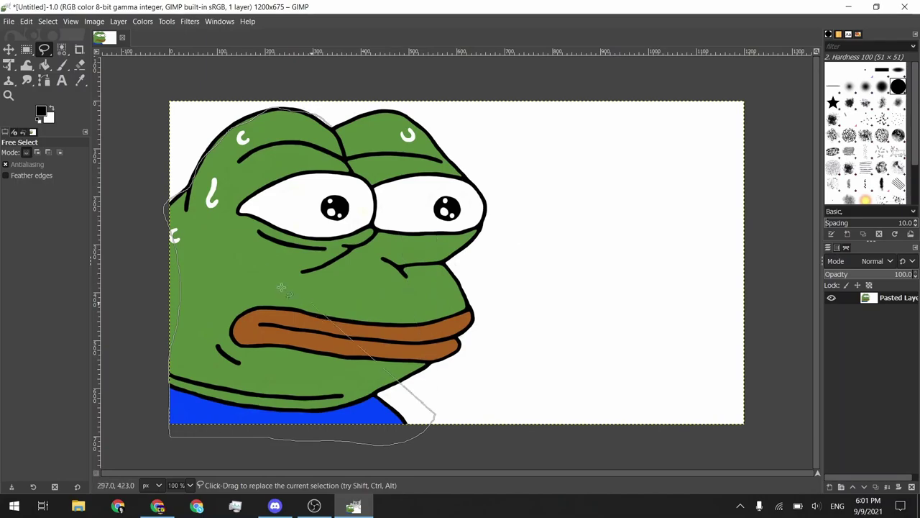
key("Escape")
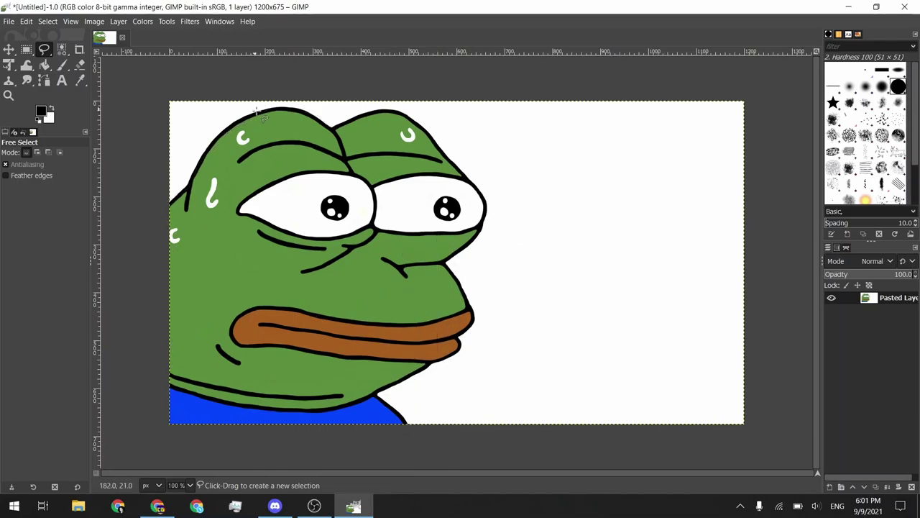
Select the Paths tool and zoom to 400% on the top of the frog's head.
left_click(44, 80)
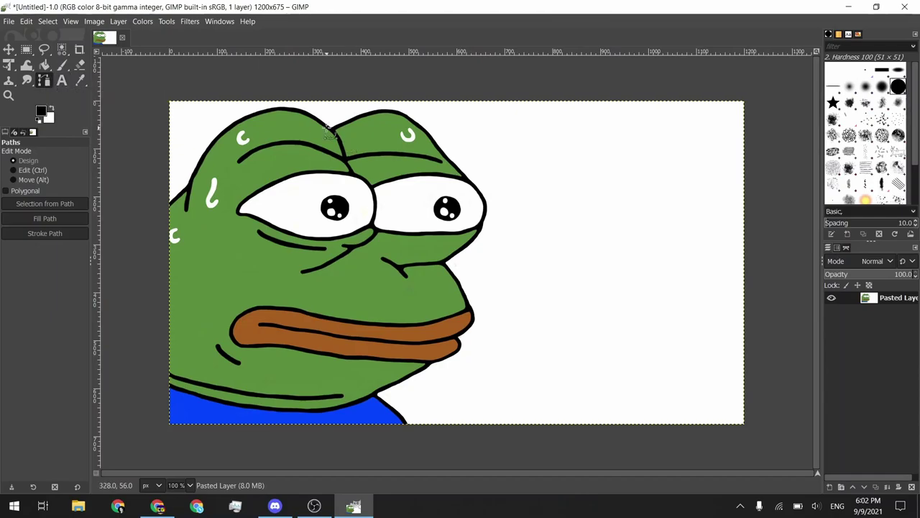
scroll(327, 129, "left", 5)
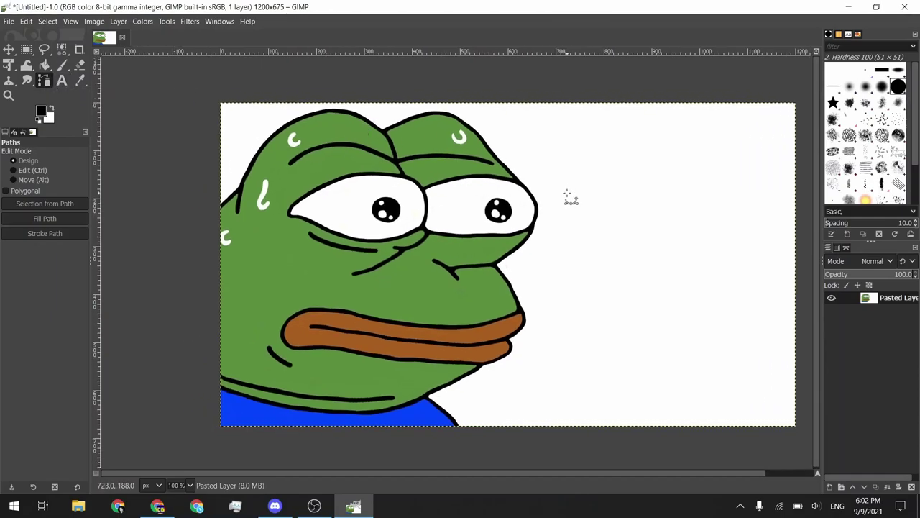
scroll(352, 172, "up", 4)
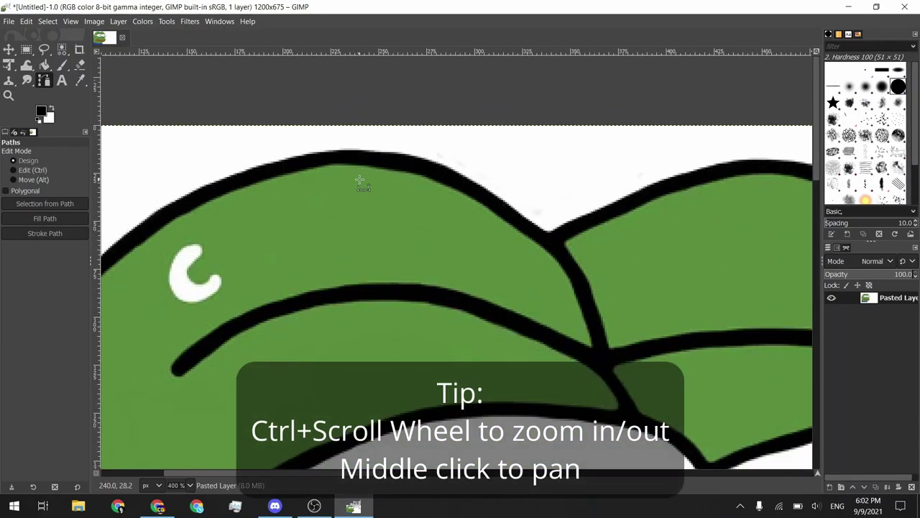
scroll(345, 163, "left", 5)
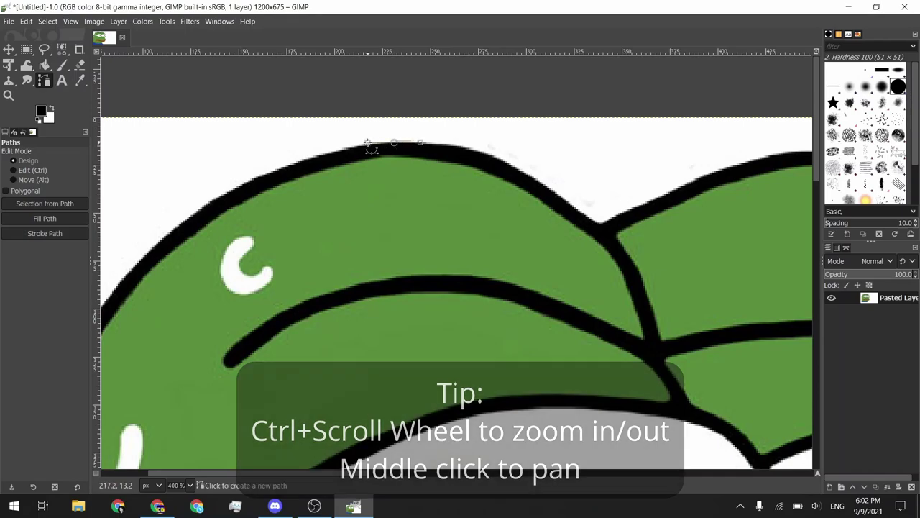
Start the path on the head's top outline and add curved points along the black line.
left_click_drag(393, 141, 365, 142)
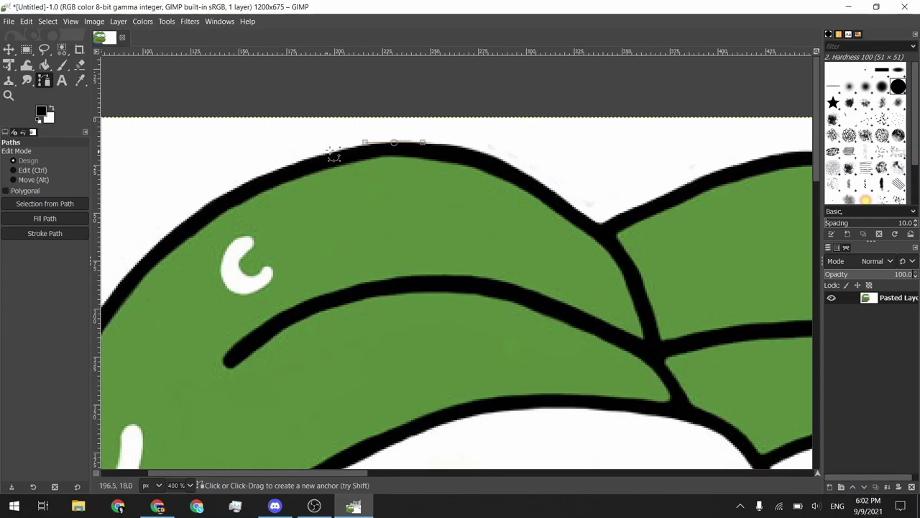
scroll(287, 183, "down", 2)
scroll(287, 183, "left", 3)
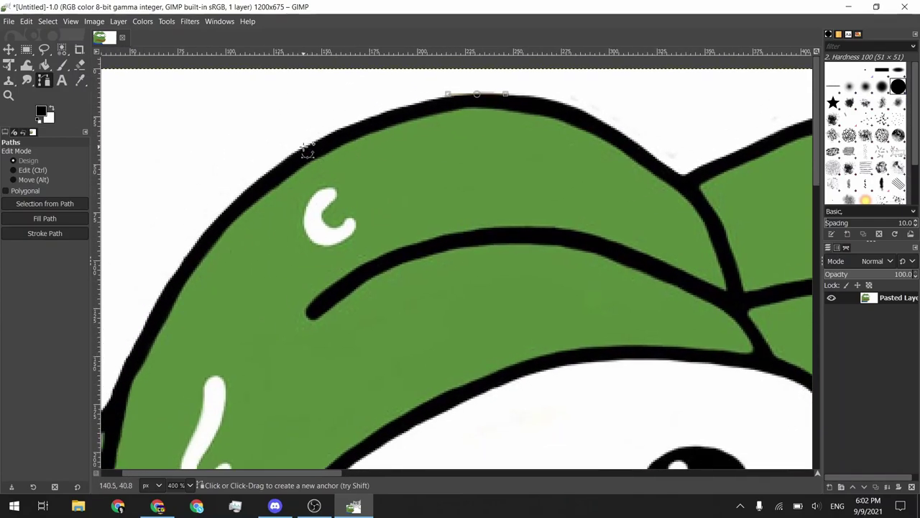
left_click(306, 148)
left_click_drag(306, 147, 227, 187)
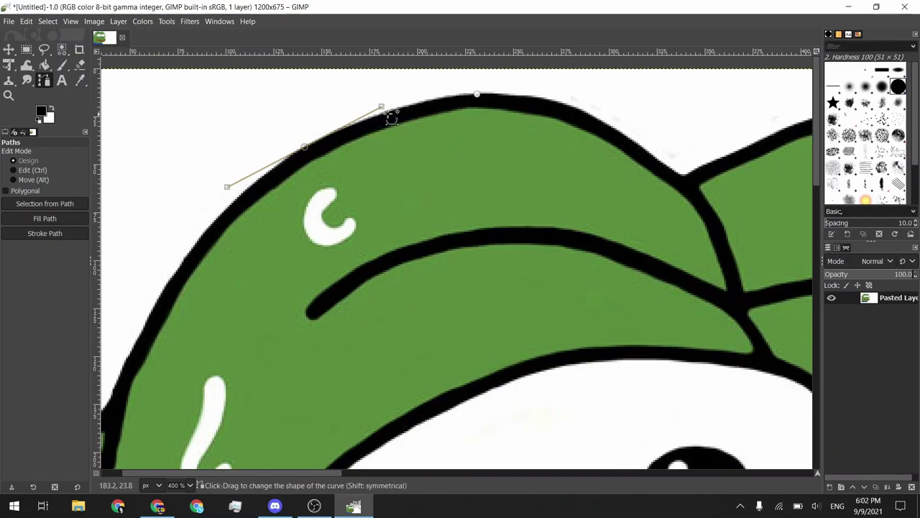
scroll(412, 119, "left", 2)
scroll(341, 159, "down", 5)
scroll(342, 159, "left", 5)
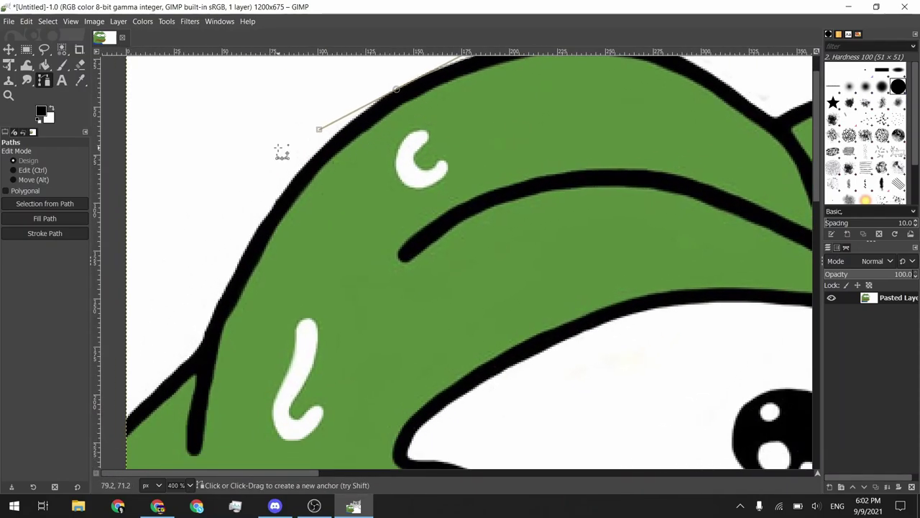
left_click(257, 221)
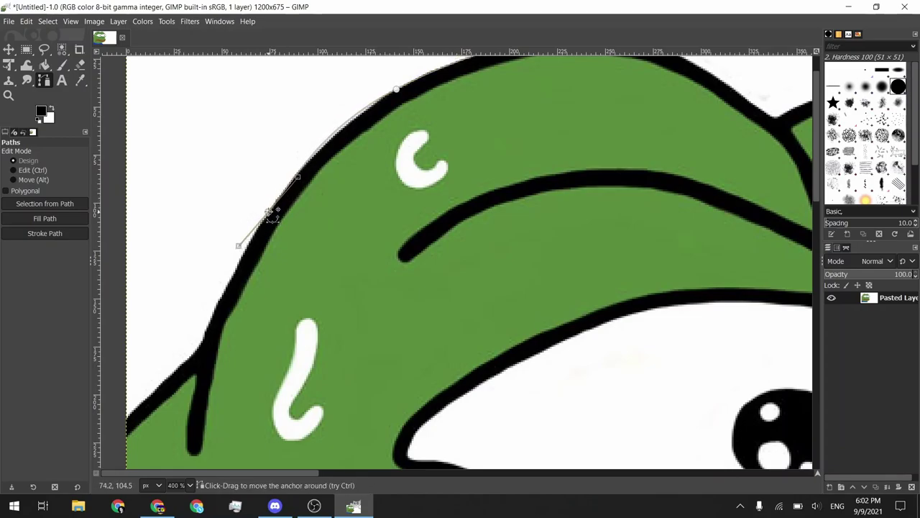
mouse_move(301, 180)
left_mouse_down()
mouse_move(294, 171)
mouse_move(304, 175)
left_mouse_up()
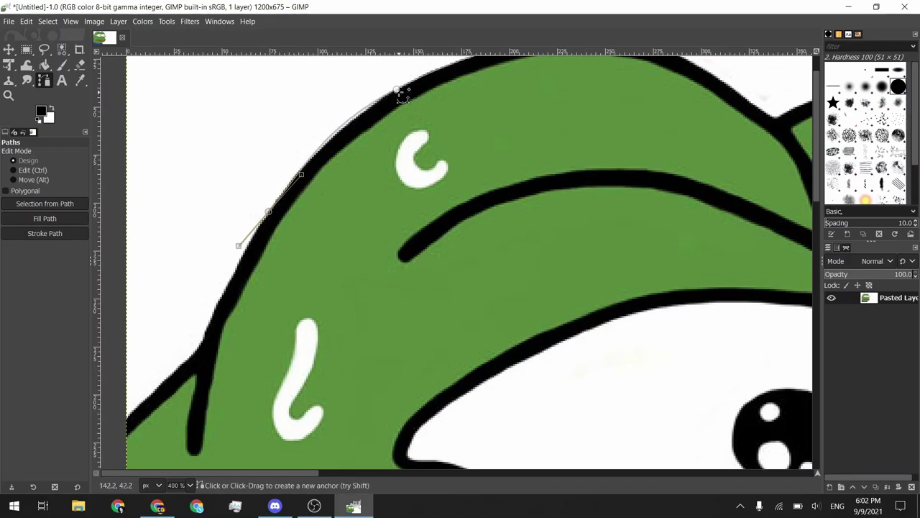
Refine the anchor curves to hug the outline and add a curved anchor further down.
left_click(397, 90)
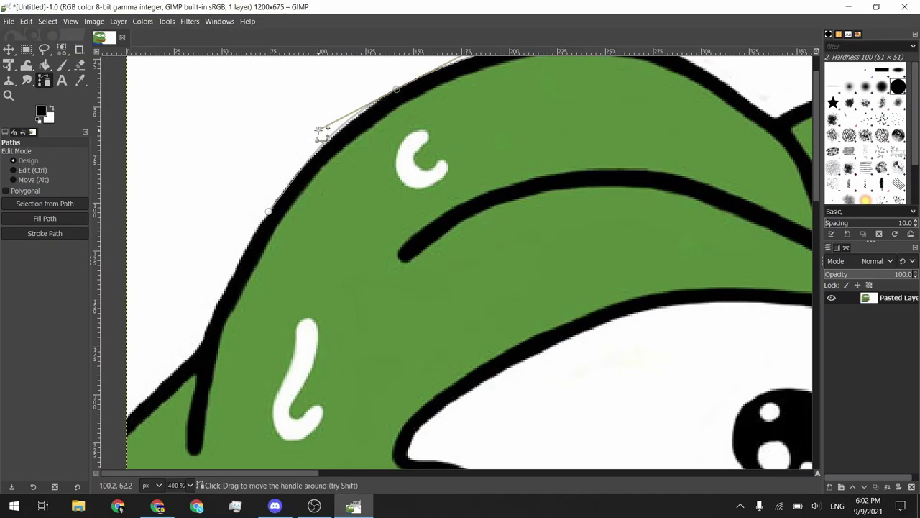
mouse_move(319, 130)
left_mouse_down()
mouse_move(334, 130)
mouse_move(327, 132)
left_mouse_up()
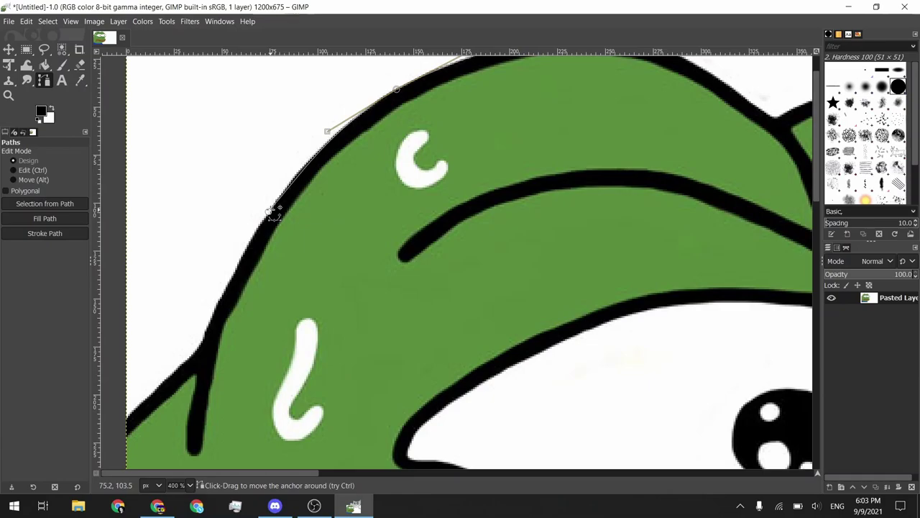
left_click(271, 212)
scroll(291, 241, "down", 2)
scroll(292, 241, "left", 2)
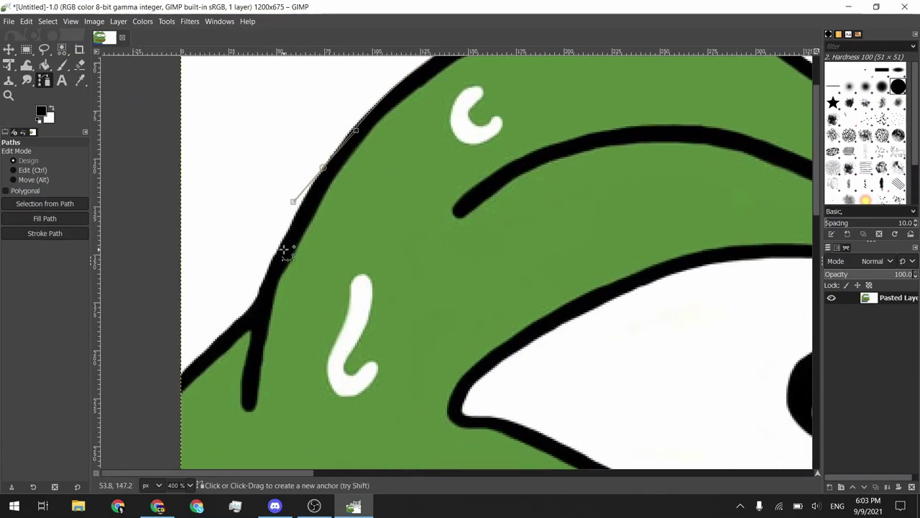
mouse_move(257, 310)
left_mouse_down()
mouse_move(257, 302)
mouse_move(242, 319)
mouse_move(261, 300)
mouse_move(251, 309)
left_mouse_up()
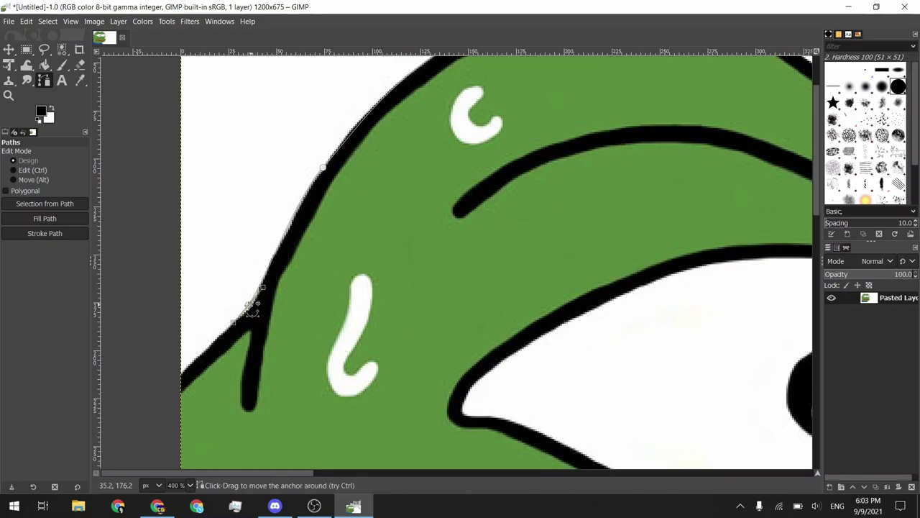
scroll(322, 244, "down", 7)
scroll(321, 245, "left", 6)
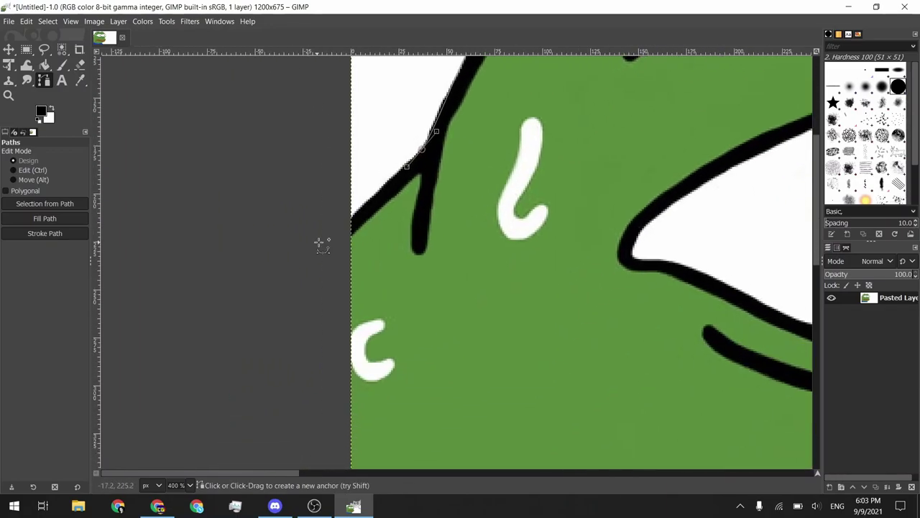
Add a curved anchor near the frog's left edge and another outside the canvas's left edge.
left_click_drag(343, 229, 324, 241)
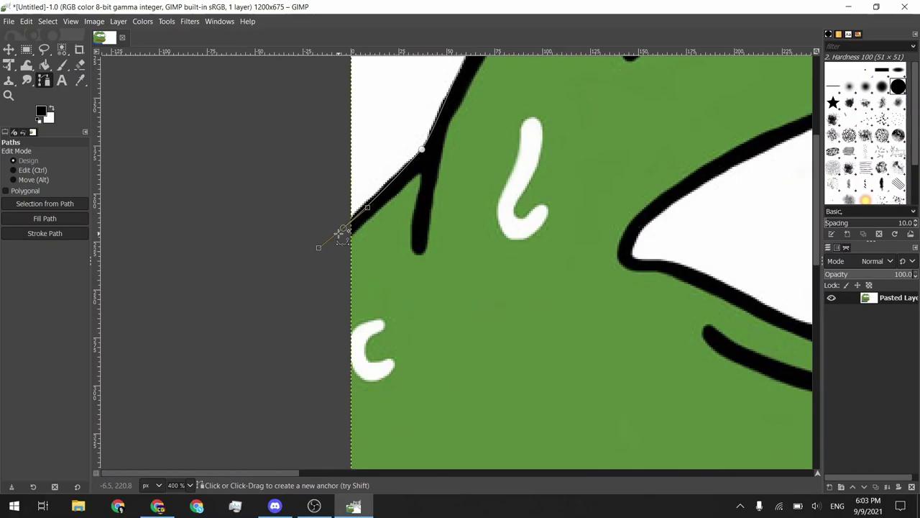
left_click(343, 228, "ctrl")
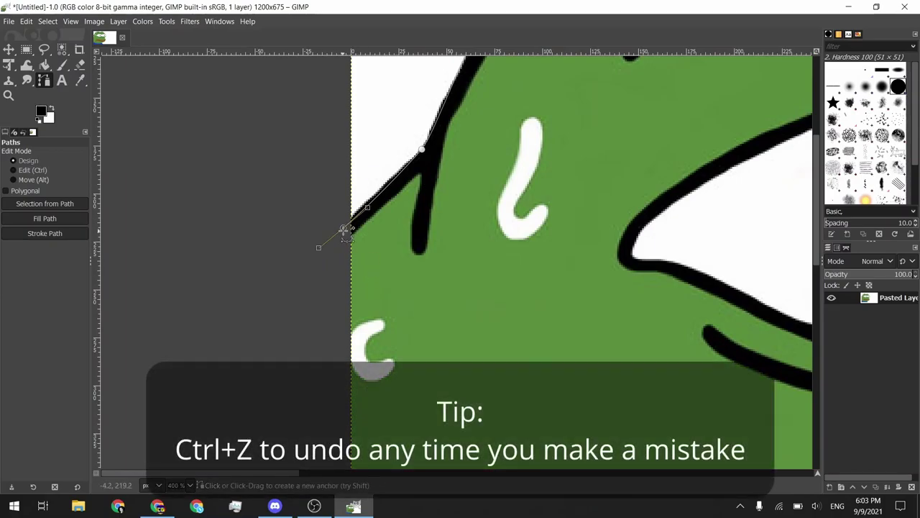
left_click_drag(343, 228, 314, 248)
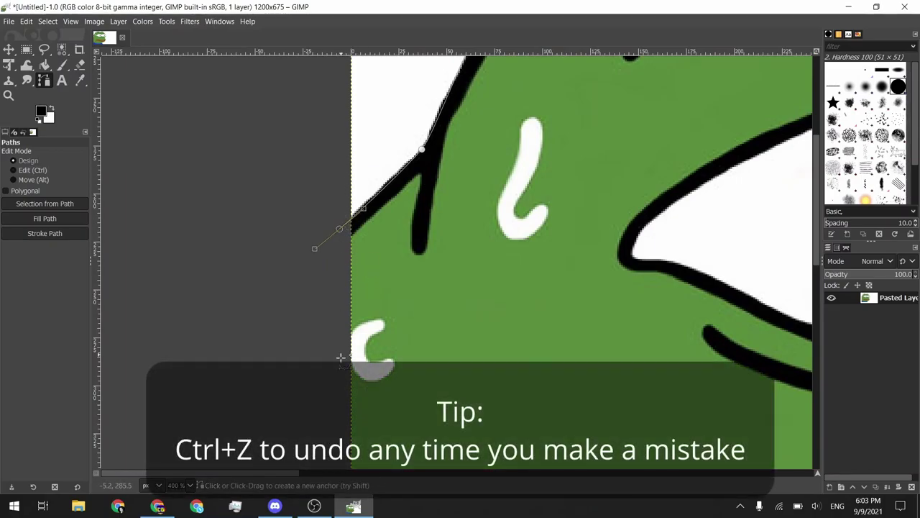
scroll(372, 350, "down", 3)
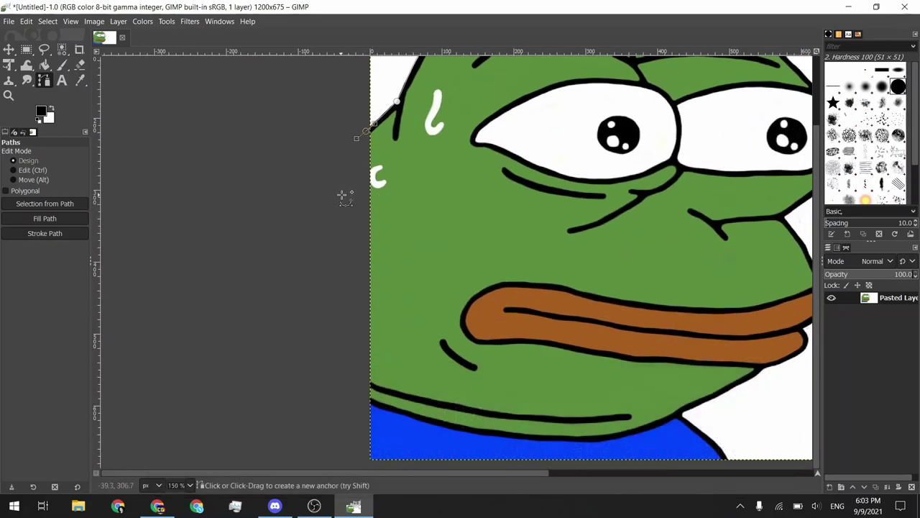
left_click(325, 322)
Run anchors below the bottom-left corner and along beneath the image toward the shirt.
scroll(393, 238, "down", 3)
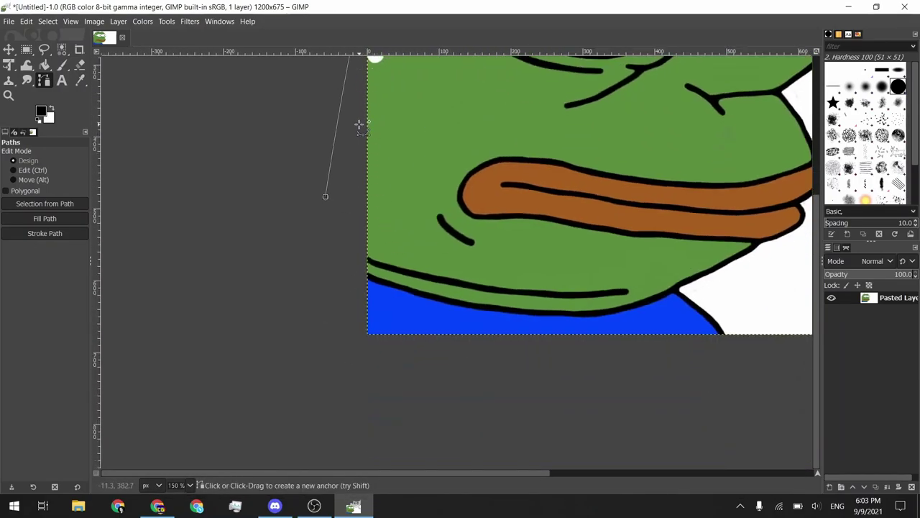
scroll(360, 125, "up", 3)
scroll(350, 333, "down", 3)
left_click(330, 287)
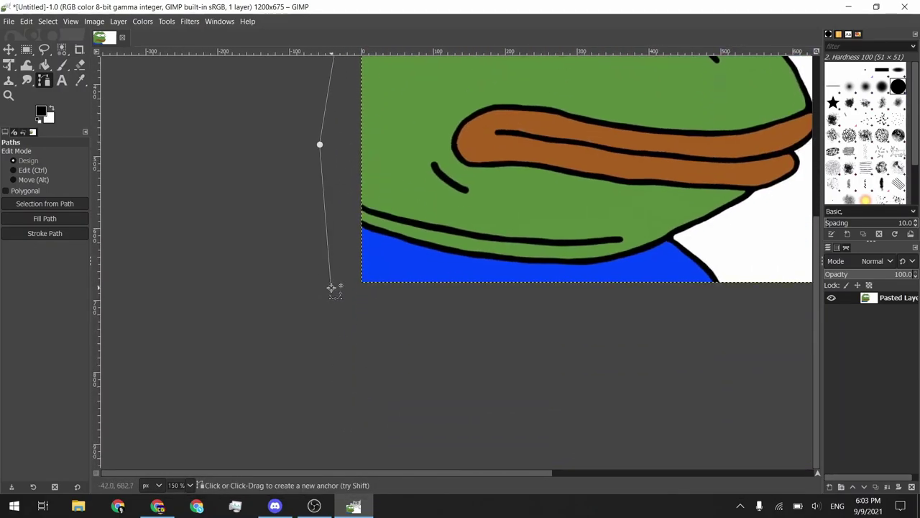
left_click(497, 312)
scroll(643, 308, "right", 3)
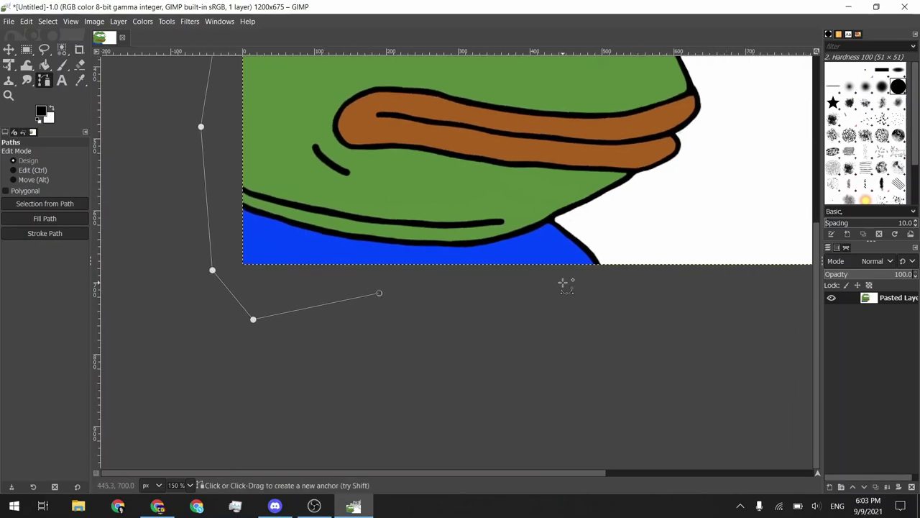
scroll(499, 213, "up", 5)
scroll(456, 256, "down", 5)
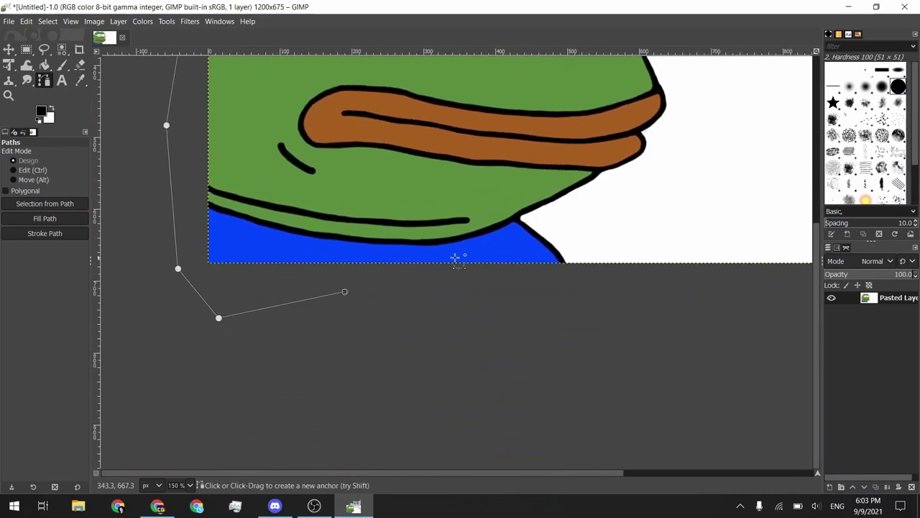
scroll(582, 279, "up", 2)
left_click(585, 301)
scroll(604, 269, "up", 2)
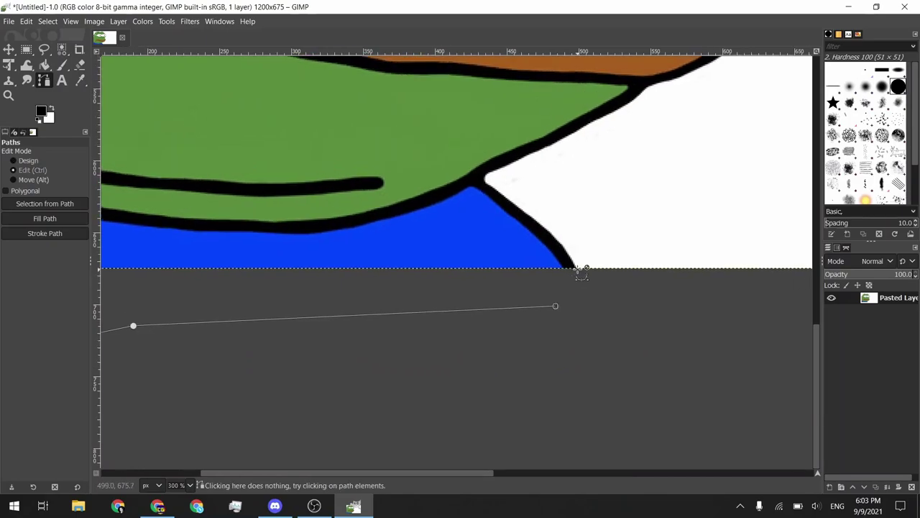
Anchor the path at the bottom edge by the shirt and curve it up the shirt outline.
left_click(576, 268)
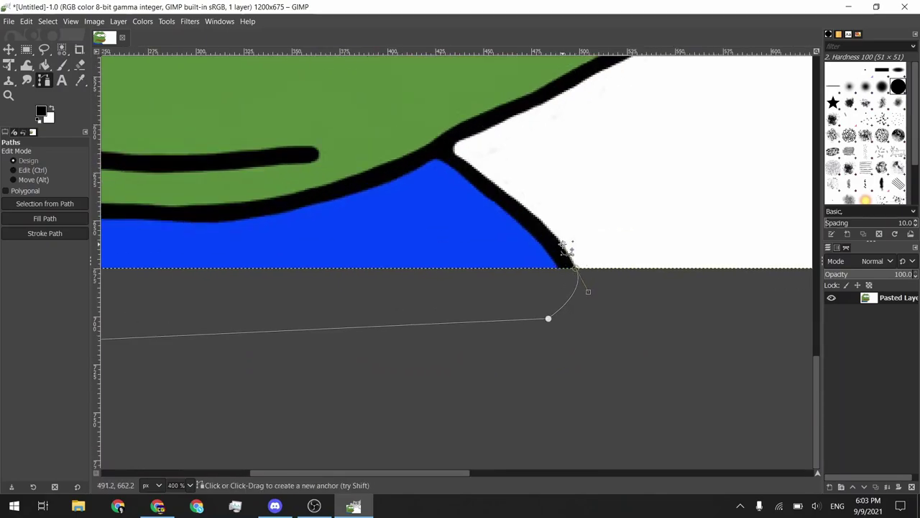
left_click_drag(495, 183, 460, 159)
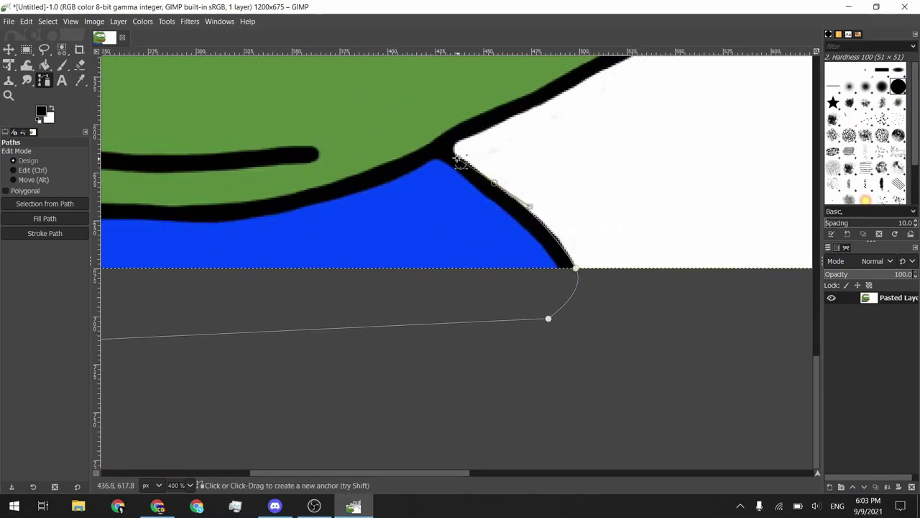
left_click_drag(501, 195, 531, 209)
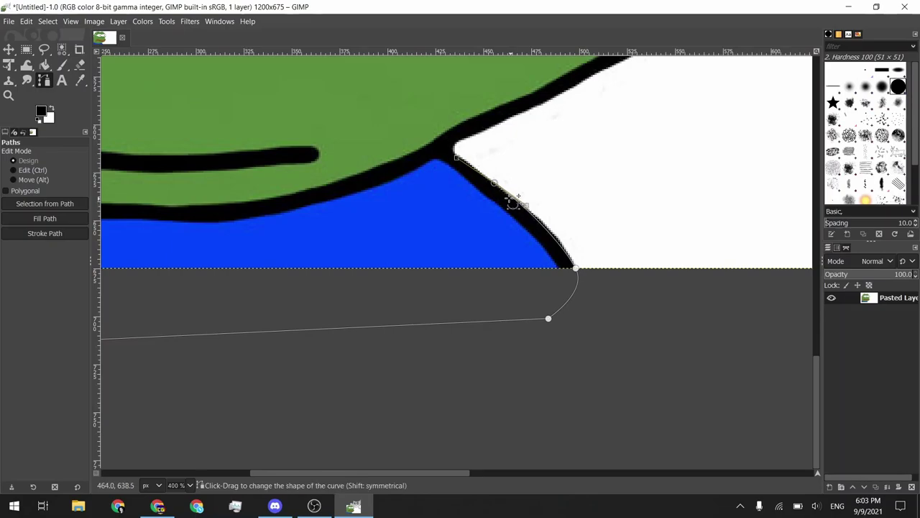
scroll(456, 153, "up", 3, "ctrl")
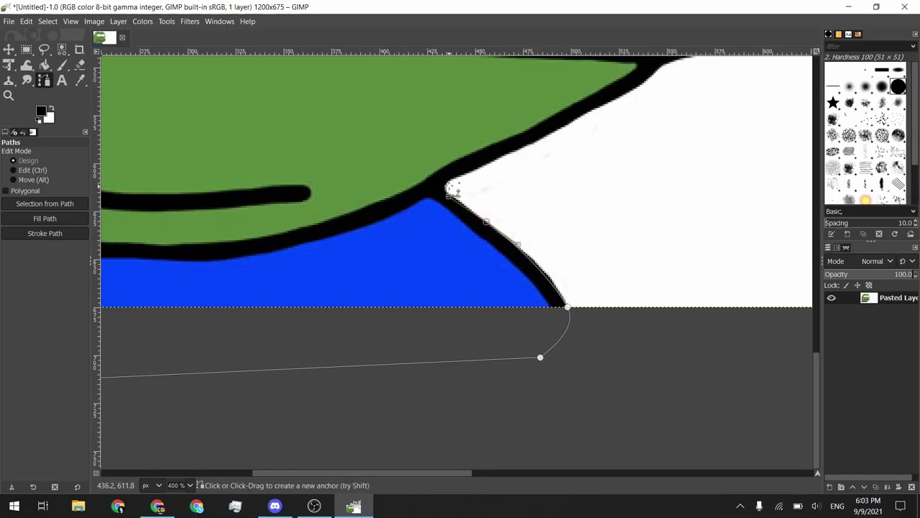
scroll(456, 183, "down", 1, "ctrl")
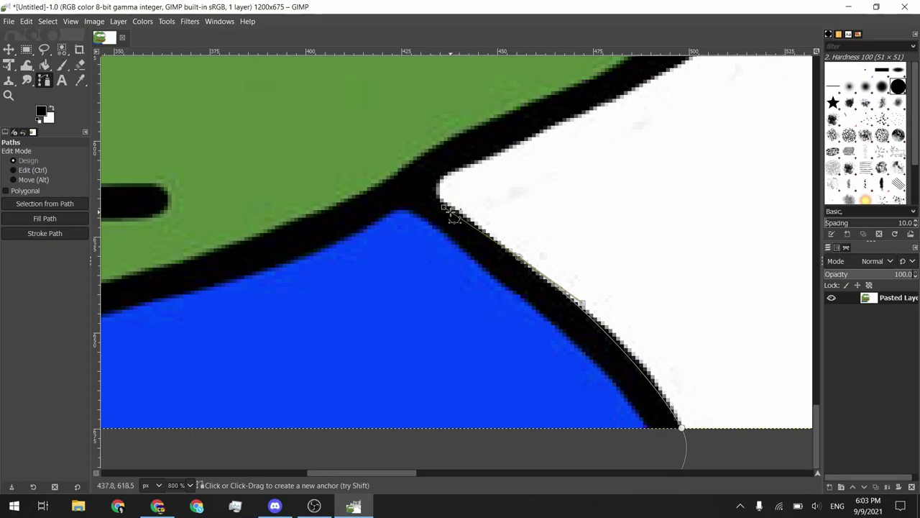
Place a sharp corner anchor and bend the path up the shoulder edge toward the chin.
left_click_drag(436, 190, 436, 203)
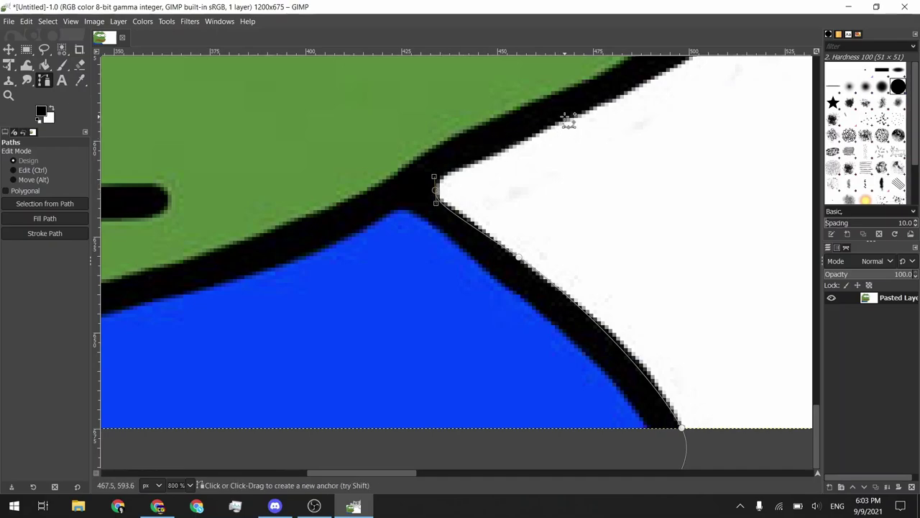
left_click_drag(565, 117, 593, 103)
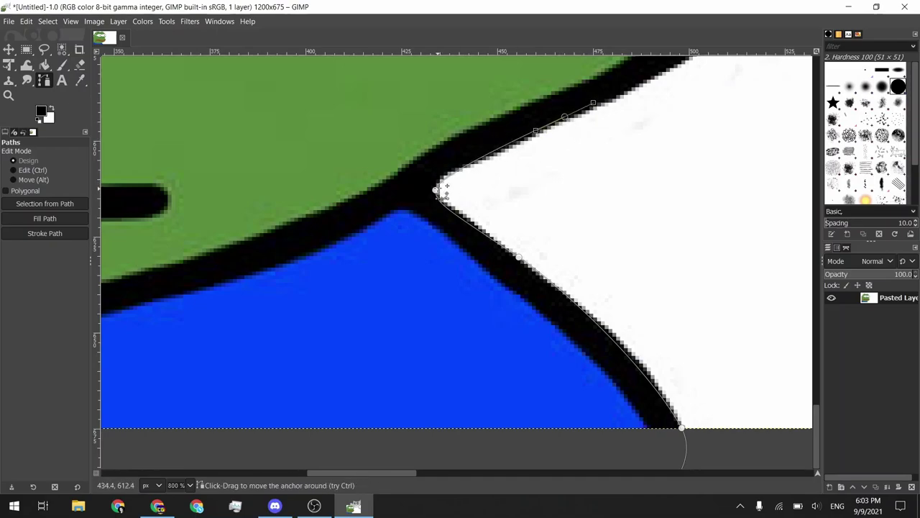
mouse_move(436, 189)
left_mouse_down()
mouse_move(430, 93)
mouse_move(436, 185)
left_mouse_up()
left_click(565, 117)
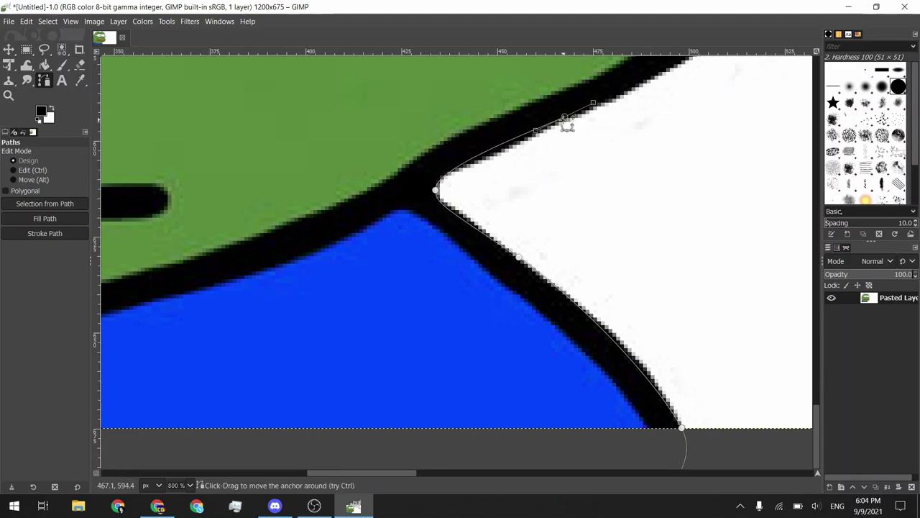
left_click_drag(536, 132, 493, 164)
scroll(379, 226, "right", 5)
scroll(378, 225, "up", 3)
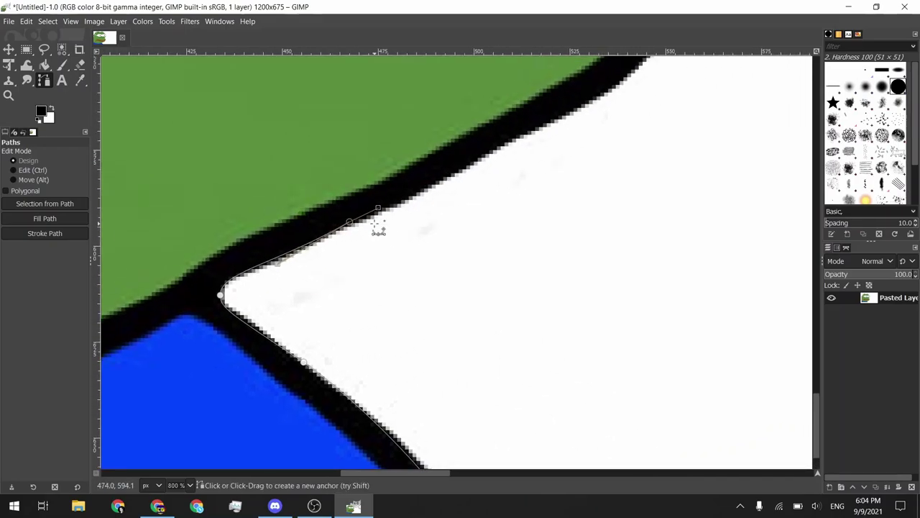
scroll(532, 179, "right", 2)
scroll(532, 179, "up", 2)
Add anchors along the lip outline and curve the path around its rounded end.
mouse_move(555, 166)
left_mouse_down()
mouse_move(575, 154)
mouse_move(567, 159)
left_mouse_up()
left_click(610, 117)
scroll(486, 199, "right", 5)
scroll(487, 199, "up", 3)
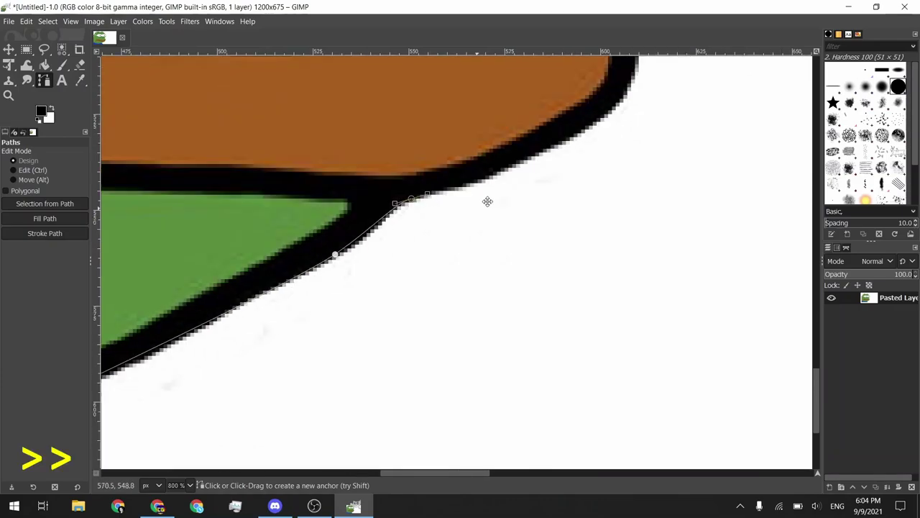
left_click(478, 183)
scroll(563, 136, "up", 2)
left_click(568, 203)
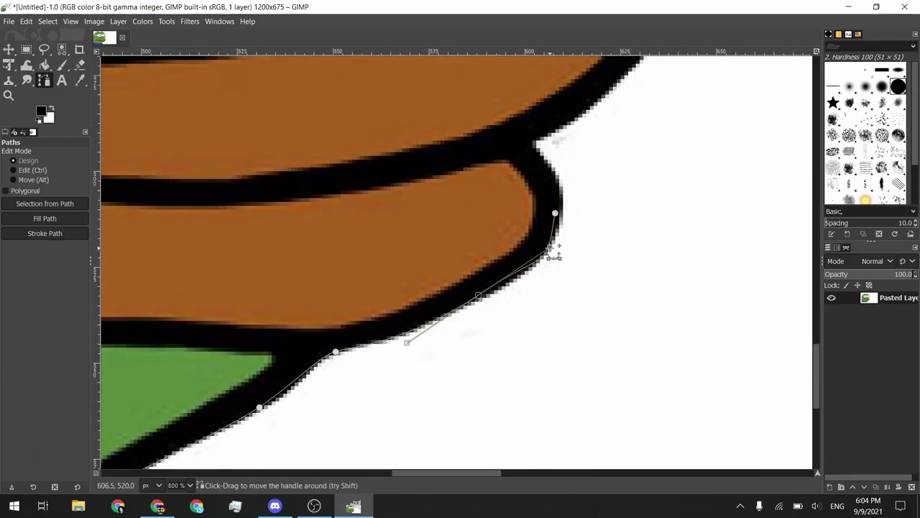
left_click_drag(555, 251, 517, 276)
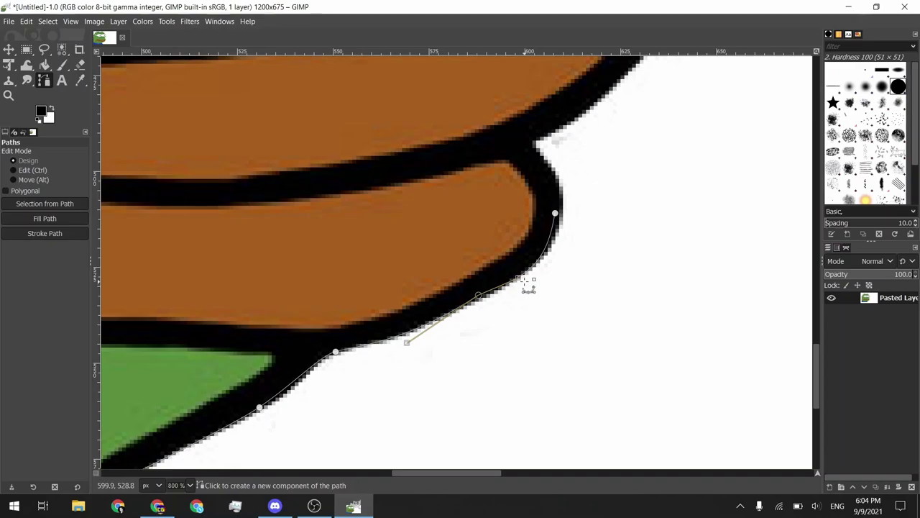
left_click_drag(554, 212, 558, 214)
scroll(533, 139, "up", 2)
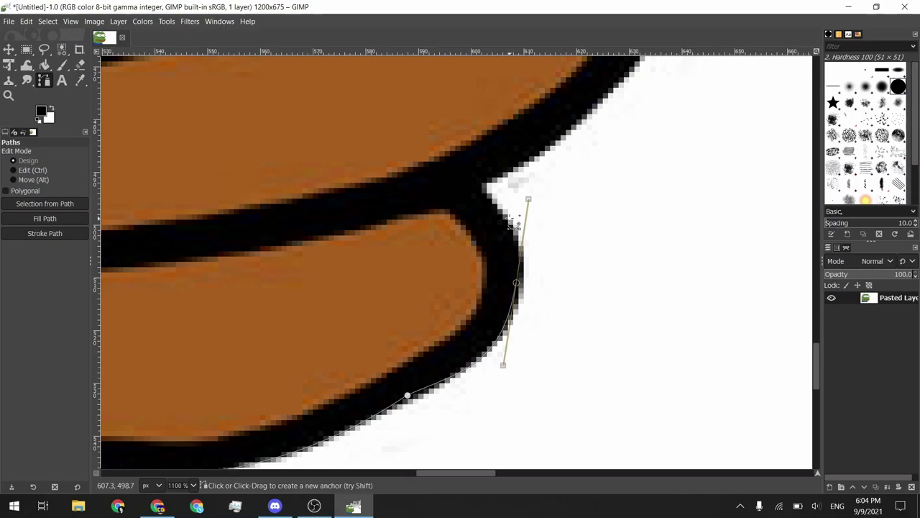
Curve the path around the upper notch outside the black outline and continue toward the green area.
left_click(507, 220)
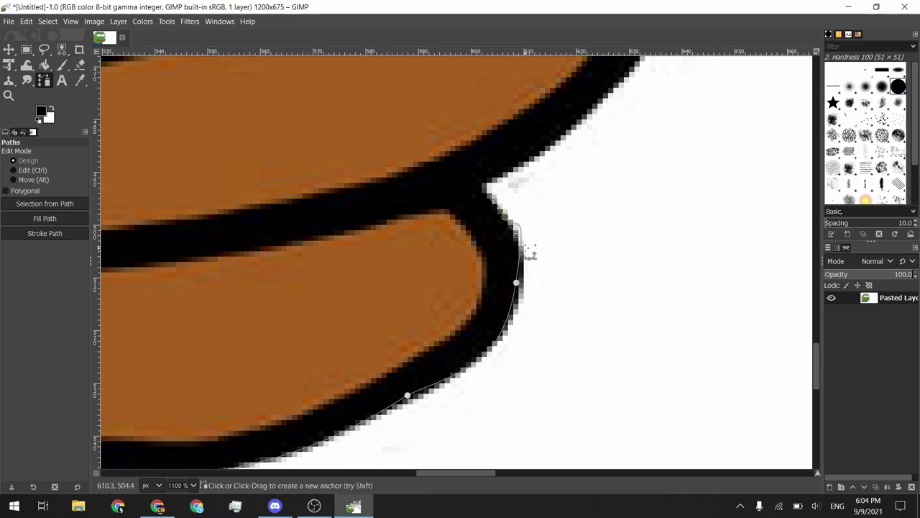
left_click_drag(516, 283, 532, 201)
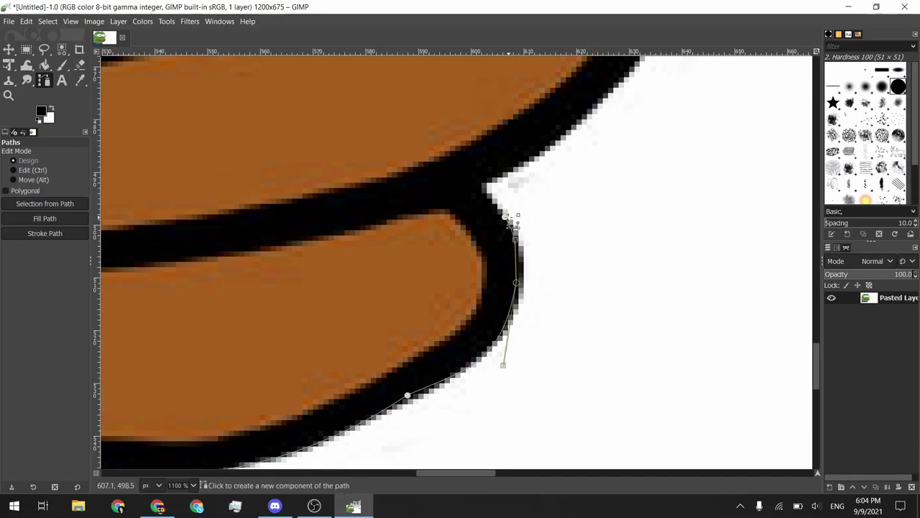
key("ctrl+z")
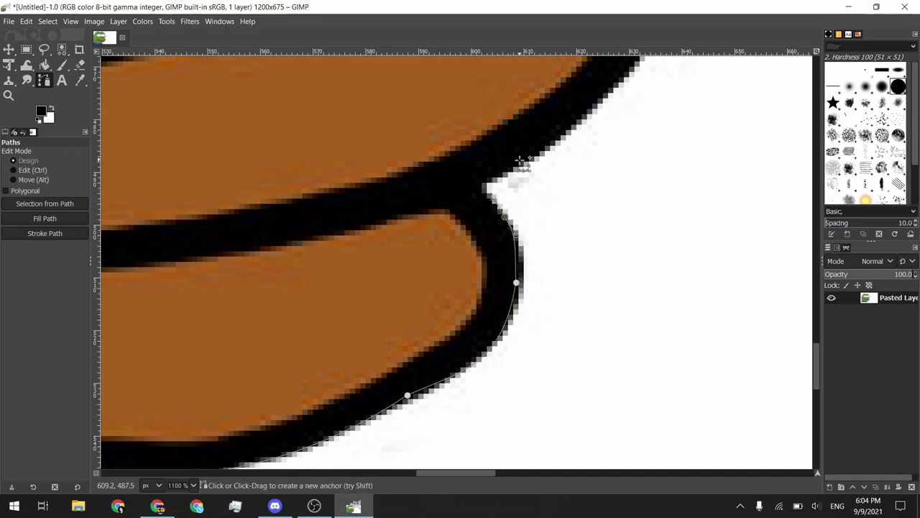
left_click_drag(512, 165, 550, 142)
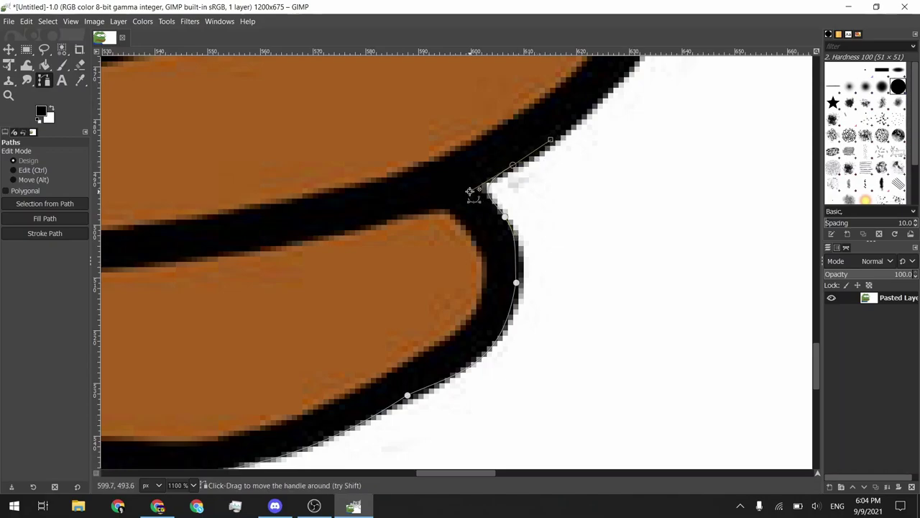
left_click_drag(470, 191, 447, 189)
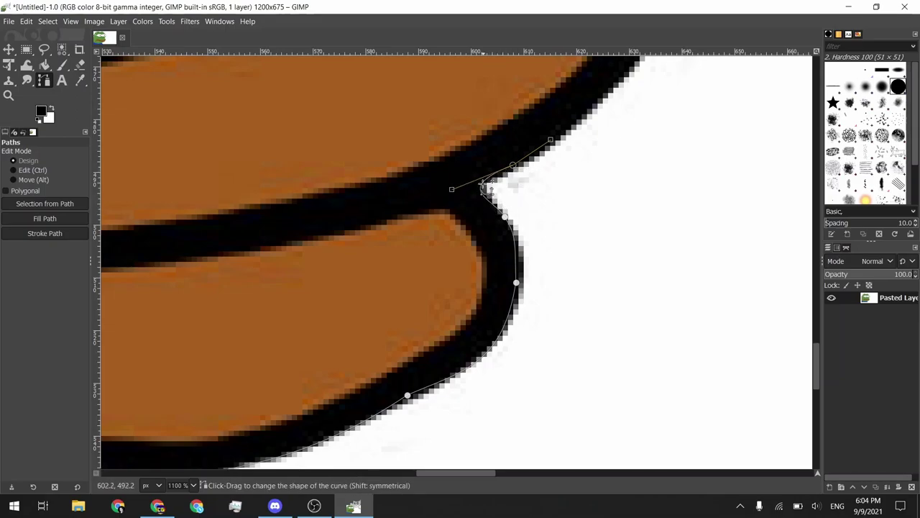
scroll(551, 186, "up", 1)
scroll(551, 187, "right", 1)
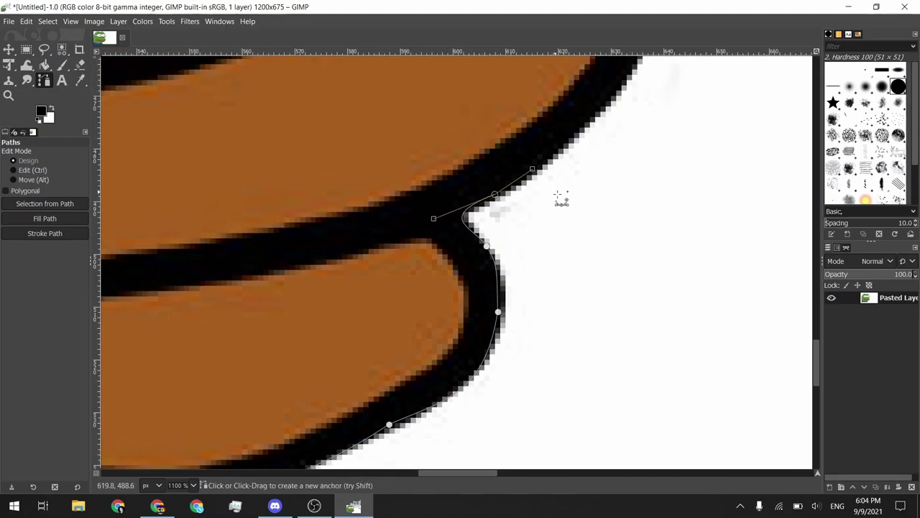
scroll(547, 179, "up", 1)
scroll(543, 201, "up", 2)
scroll(543, 201, "right", 2)
scroll(541, 230, "up", 1)
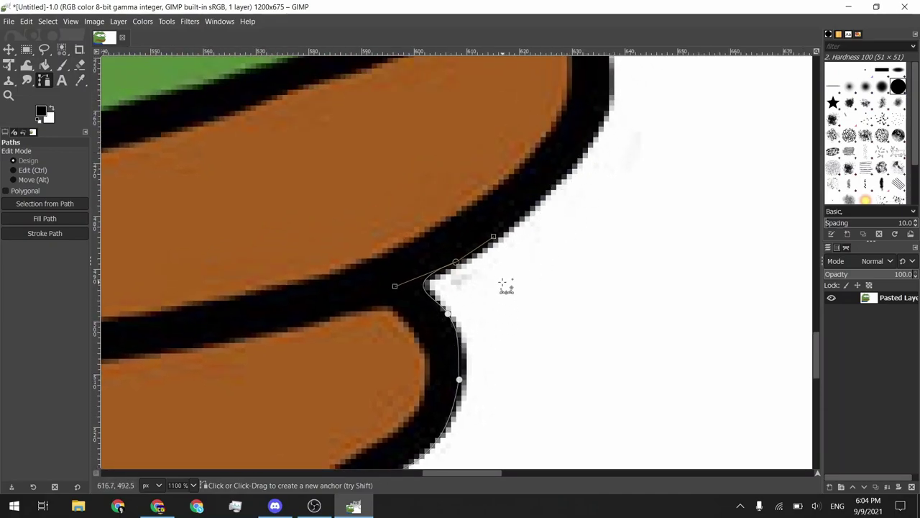
left_click_drag(589, 138, 629, 69)
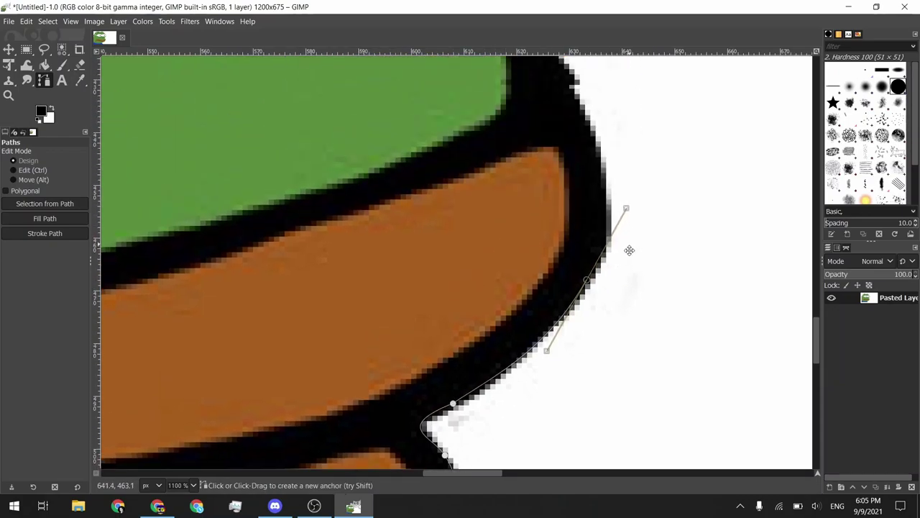
Place path anchors up the frog head's outer edge, just outside the black line.
scroll(629, 180, "up", 5)
left_click_drag(592, 154, 576, 93)
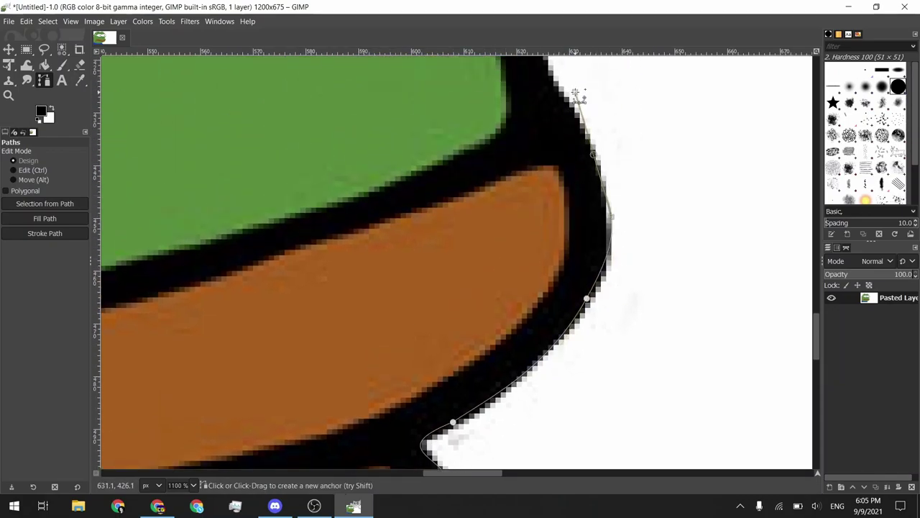
scroll(684, 283, "up", 7)
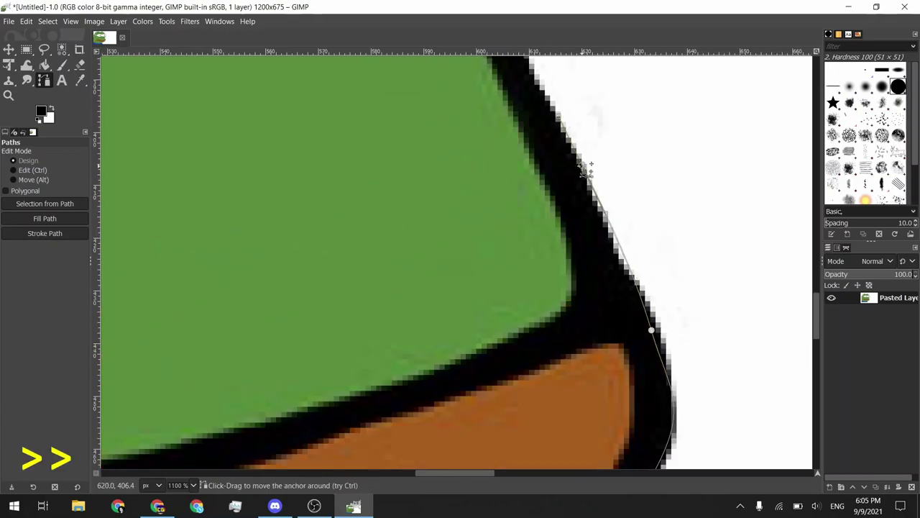
scroll(618, 201, "up", 5)
scroll(618, 201, "left", 5)
scroll(575, 120, "up", 4)
scroll(575, 120, "left", 5)
scroll(678, 117, "up", 3)
scroll(678, 117, "right", 3)
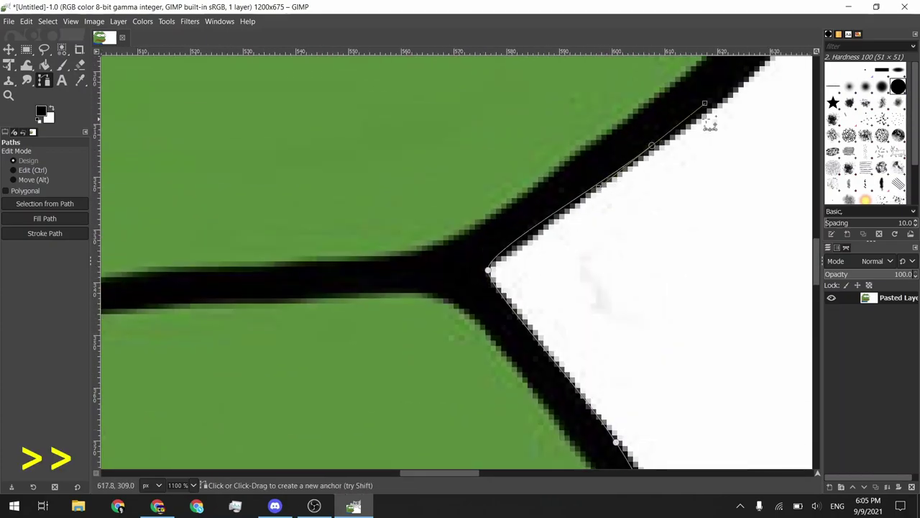
scroll(709, 117, "up", 6)
scroll(709, 117, "right", 3)
left_click(737, 136)
scroll(647, 148, "up", 15)
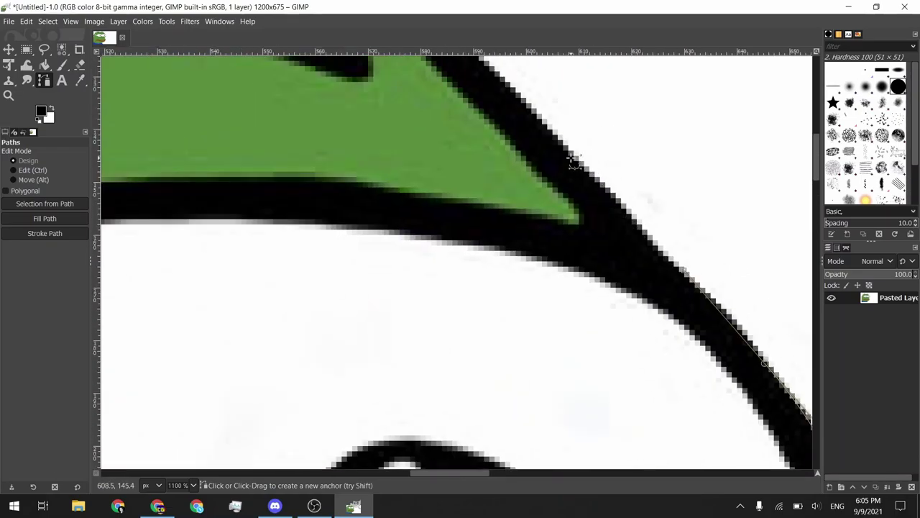
left_click(615, 202)
left_click(526, 111)
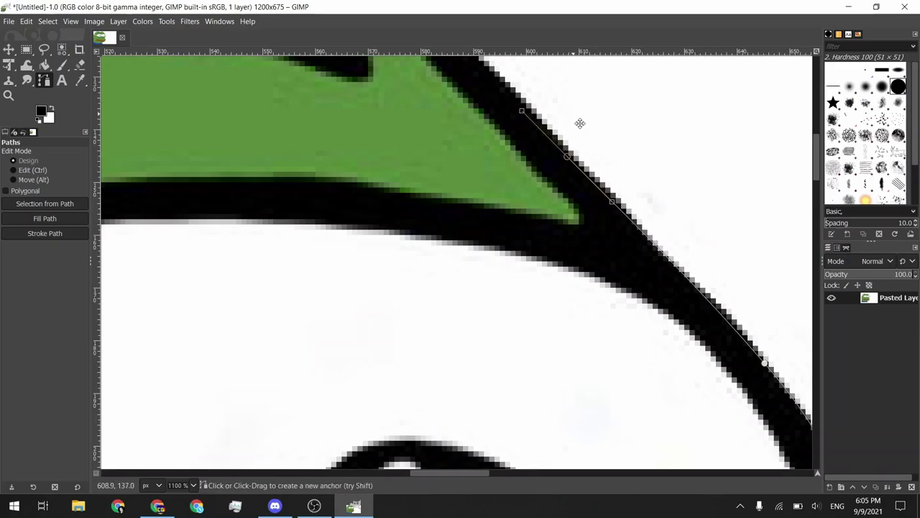
scroll(532, 151, "up", 3)
scroll(532, 151, "left", 2)
left_click(533, 208)
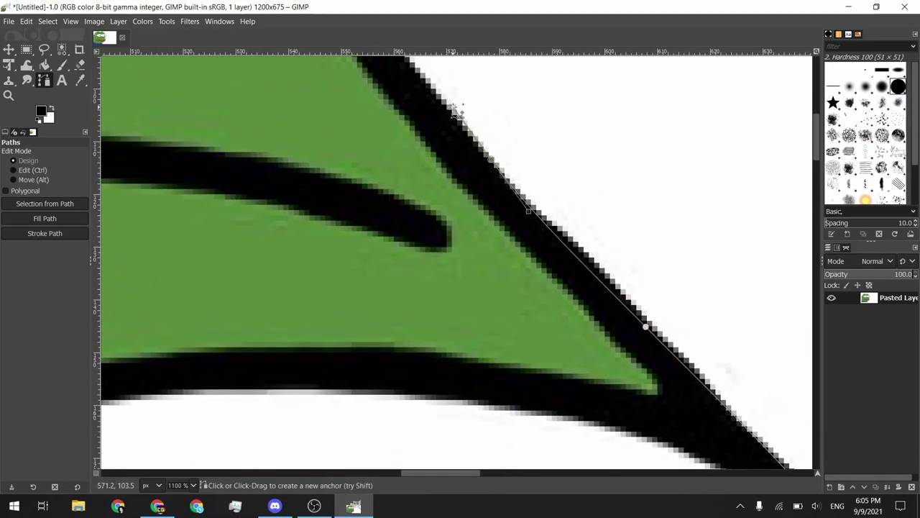
Bend the last path segment and add a curved anchor following the head's curve.
scroll(627, 196, "down", 3)
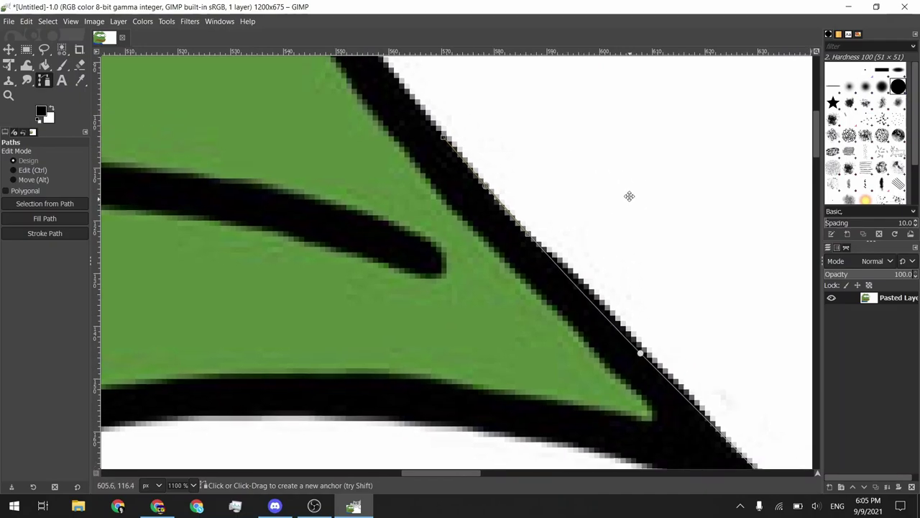
scroll(575, 183, "down", 2)
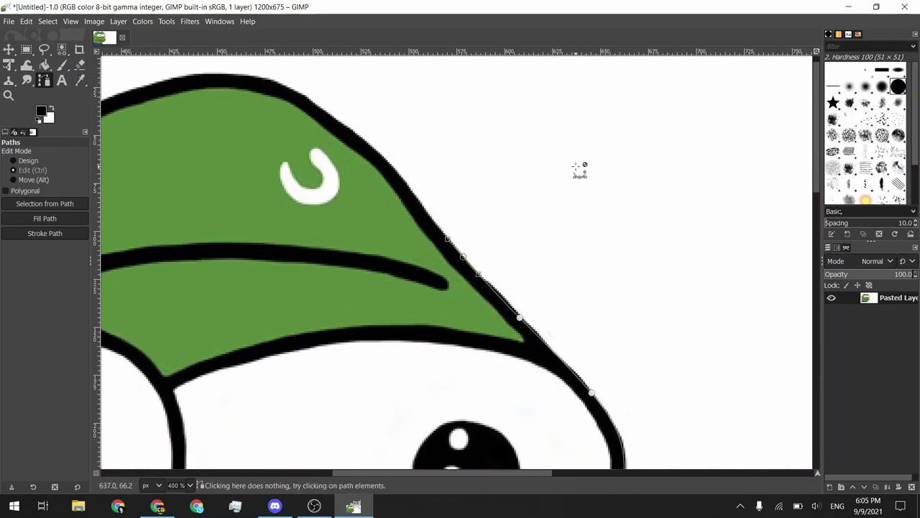
scroll(589, 194, "down", 2)
scroll(575, 172, "down", 1)
scroll(559, 131, "up", 3)
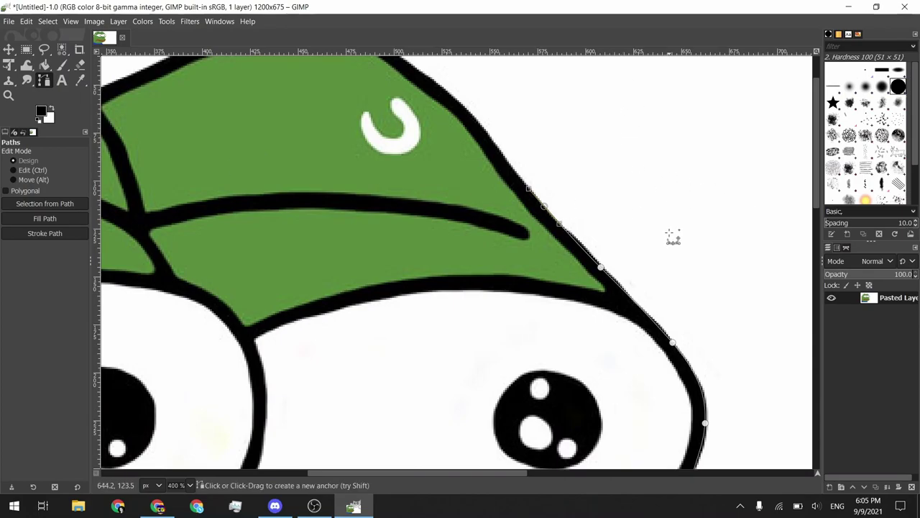
scroll(591, 157, "right", 1)
scroll(568, 151, "down", 1)
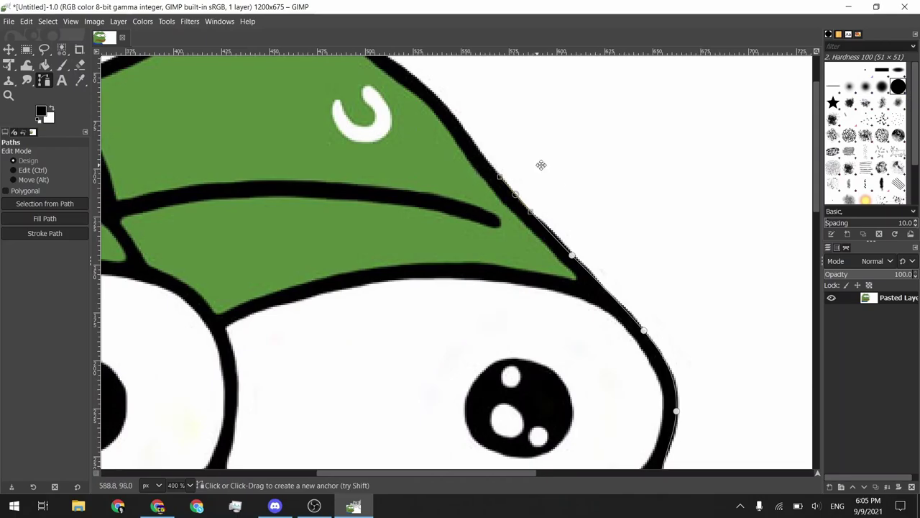
scroll(537, 158, "left", 1)
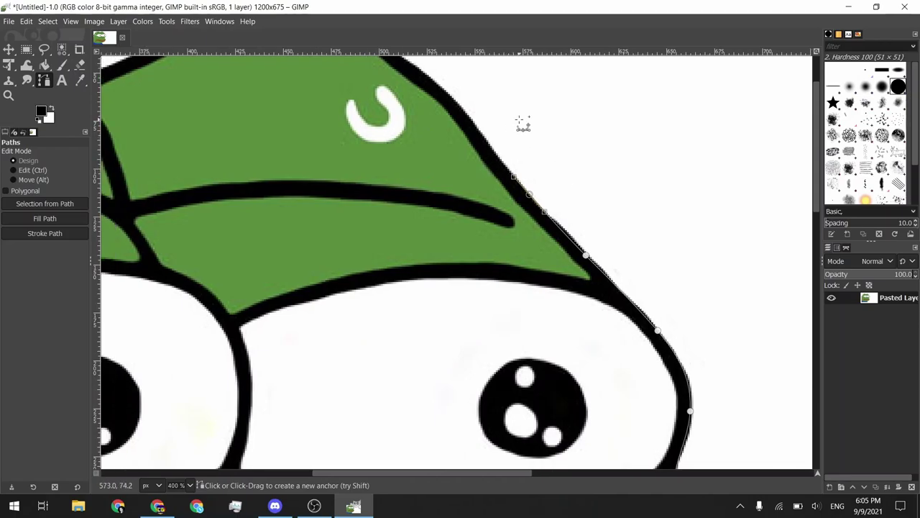
scroll(505, 159, "up", 2)
scroll(505, 181, "up", 2)
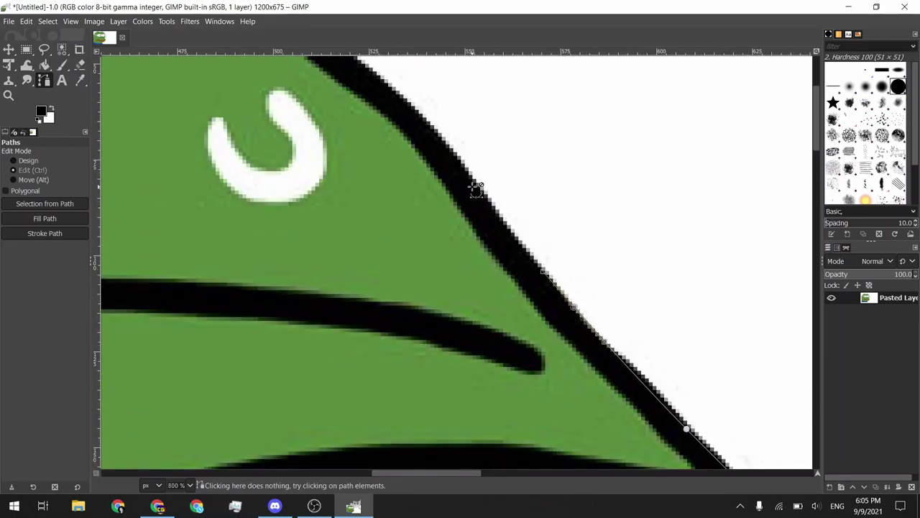
left_click_drag(451, 149, 409, 99)
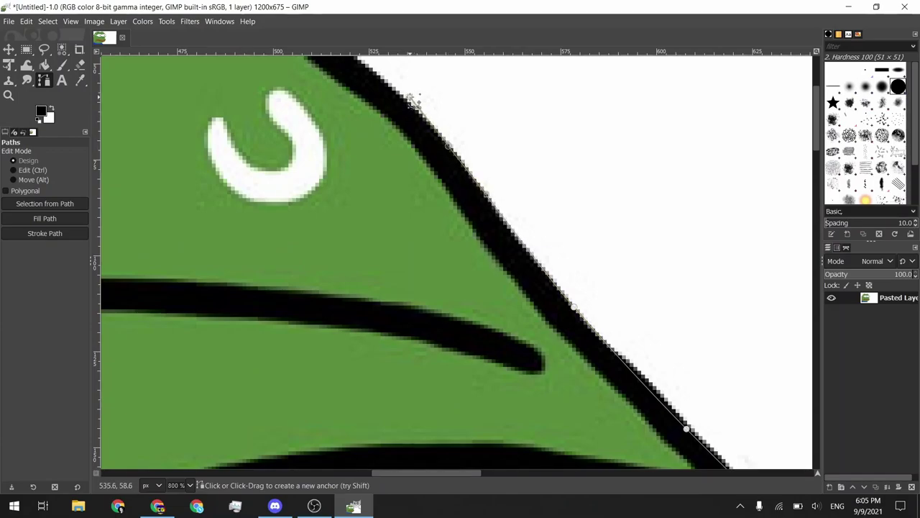
scroll(496, 139, "up", 3)
scroll(449, 169, "left", 3)
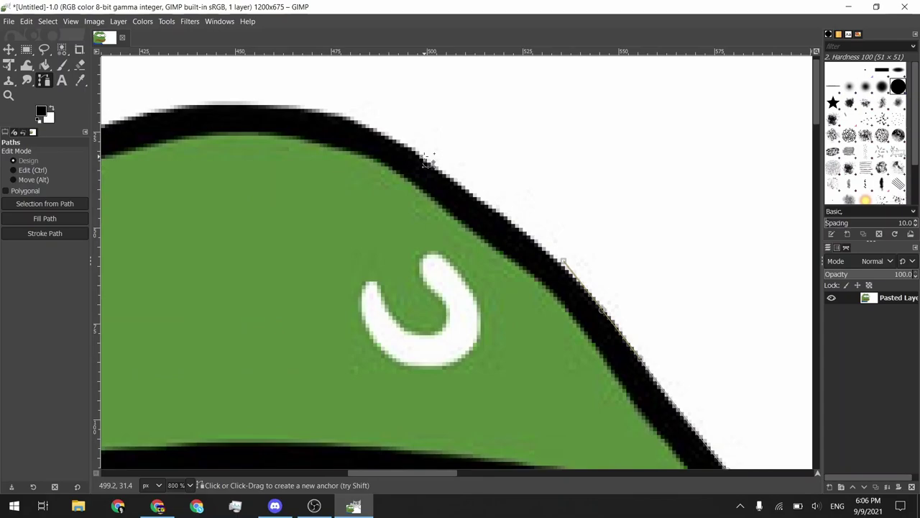
left_click_drag(417, 156, 385, 131)
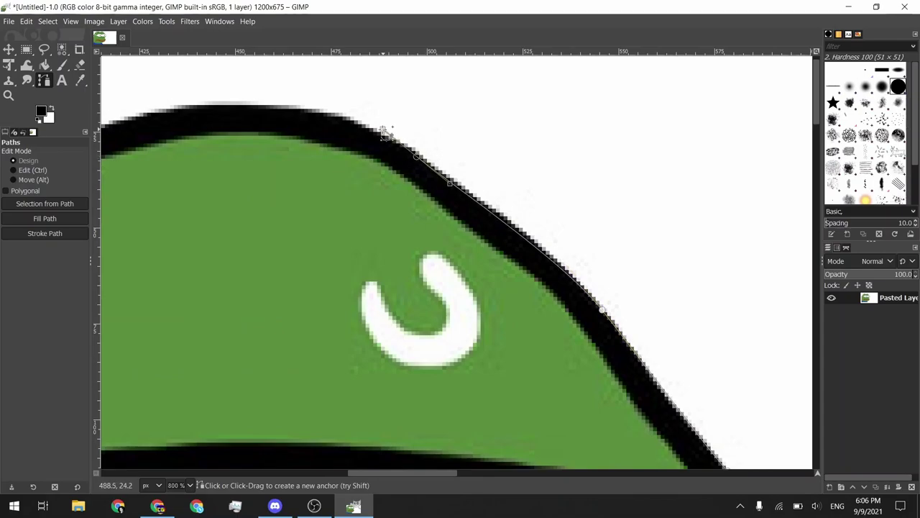
Continue curved anchors across the head's top, through the valley between bulges and leftward.
scroll(465, 176, "up", 1)
scroll(465, 176, "left", 4)
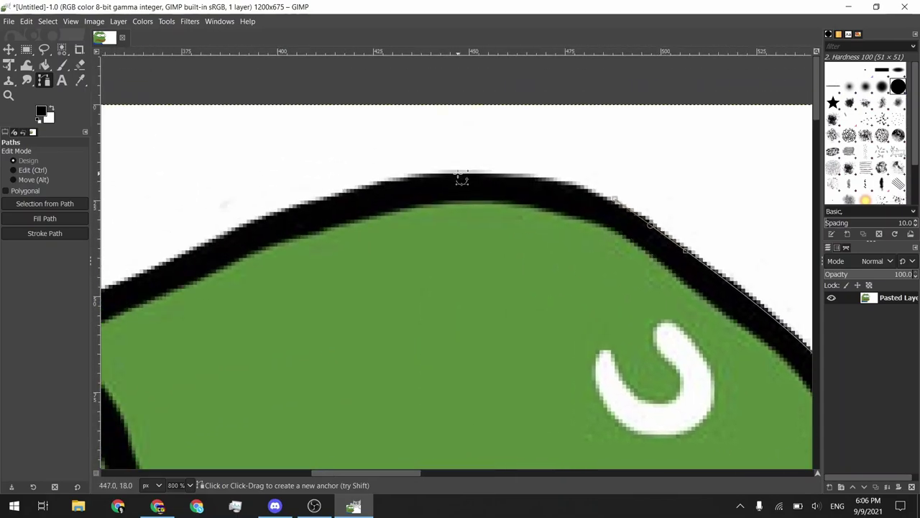
left_click_drag(458, 175, 343, 176)
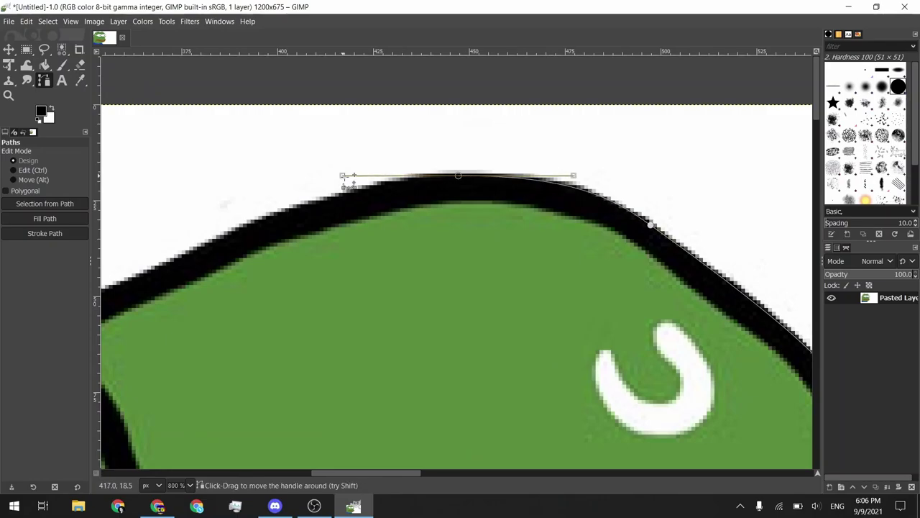
scroll(658, 172, "down", 1)
scroll(657, 173, "left", 5)
left_click_drag(486, 212, 455, 230)
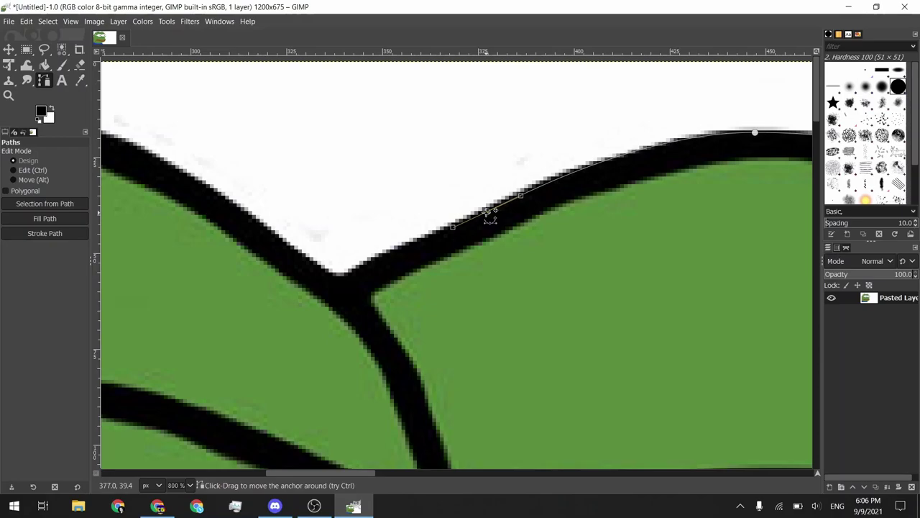
scroll(513, 216, "down", 1)
scroll(513, 216, "left", 3)
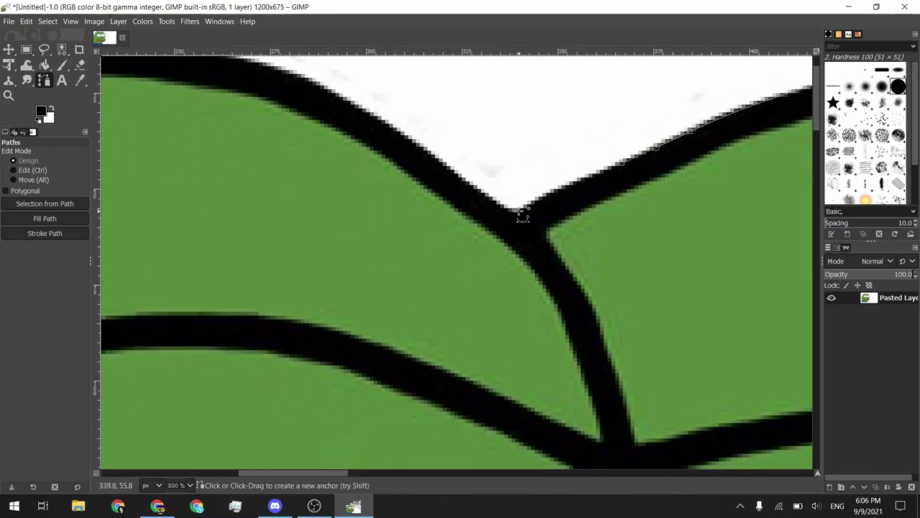
left_click_drag(516, 209, 499, 209)
scroll(586, 236, "up", 1)
scroll(586, 236, "left", 1)
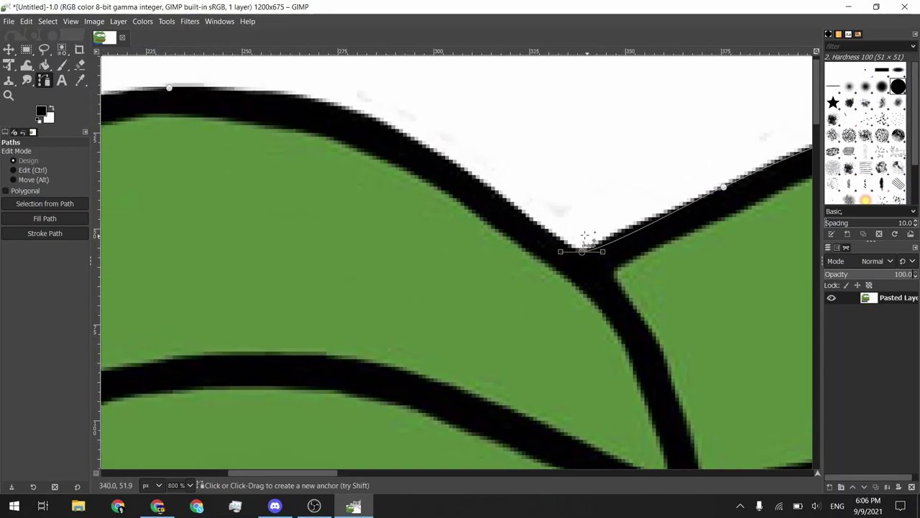
left_click_drag(473, 179, 425, 144)
scroll(516, 239, "up", 1)
scroll(517, 240, "left", 1)
scroll(516, 239, "up", 2)
scroll(516, 239, "left", 2)
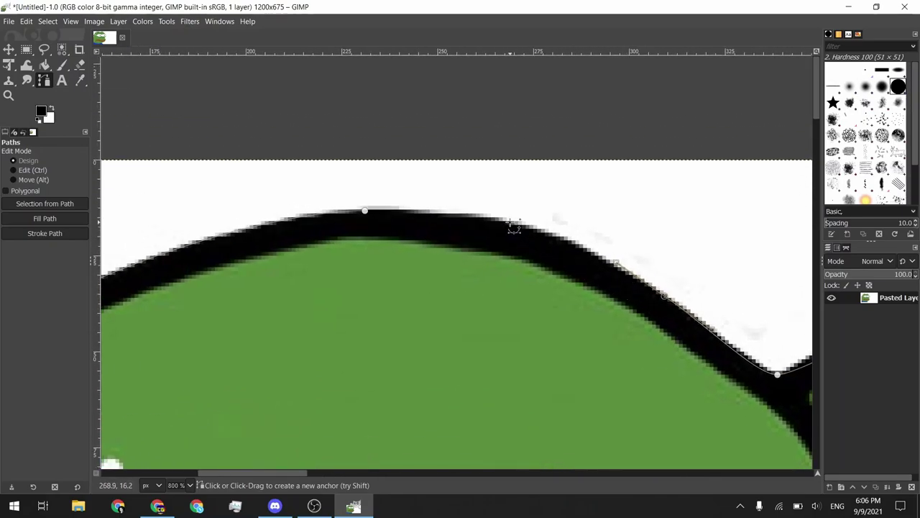
Add anchors along the crown's highest point and fine-tune their curve to the outline.
left_click_drag(509, 221, 466, 214)
scroll(559, 209, "up", 1)
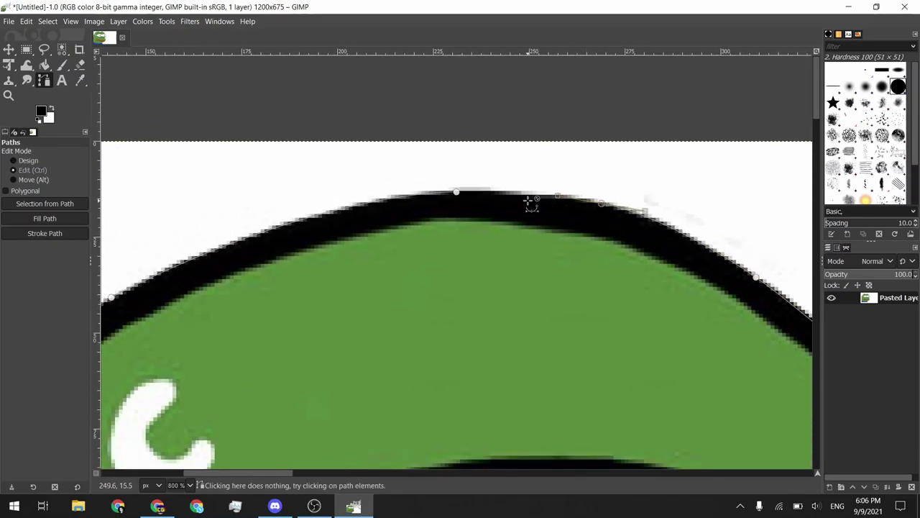
scroll(530, 203, "up", 1)
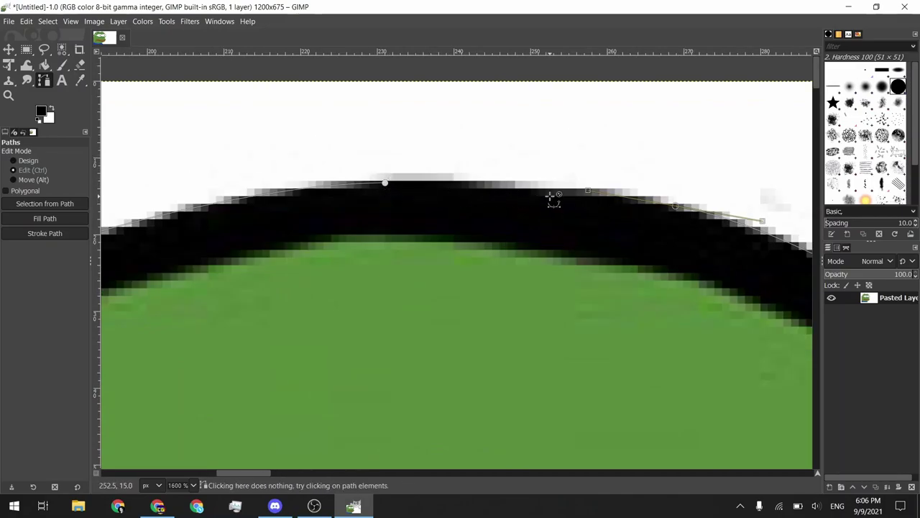
scroll(552, 198, "down", 3)
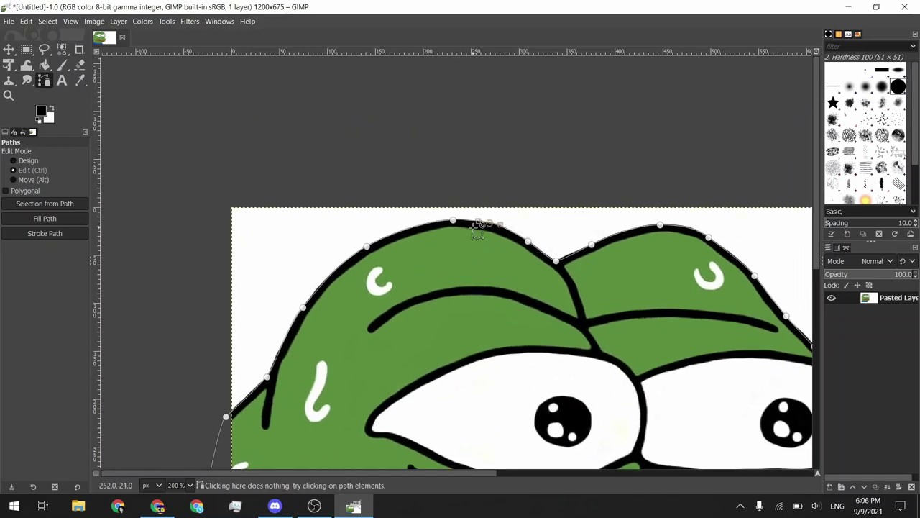
scroll(477, 222, "up", 4)
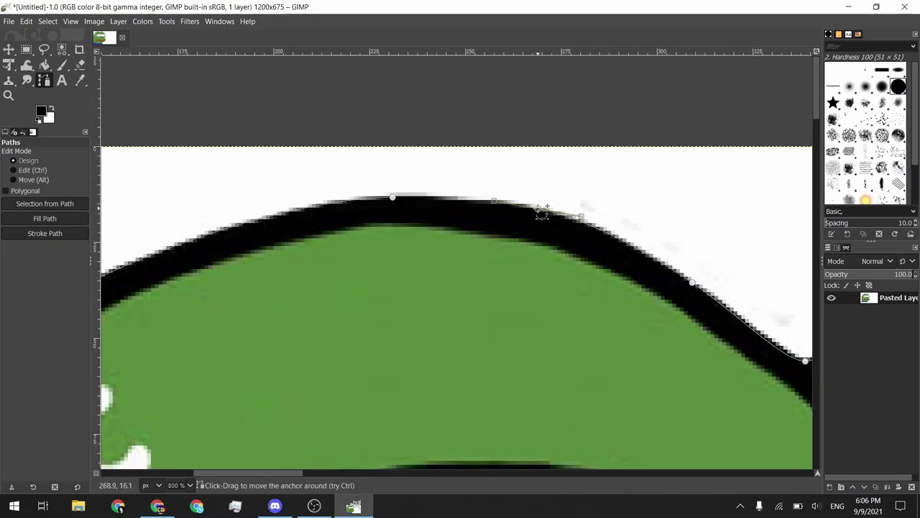
left_click(442, 200)
left_click_drag(427, 201, 427, 200)
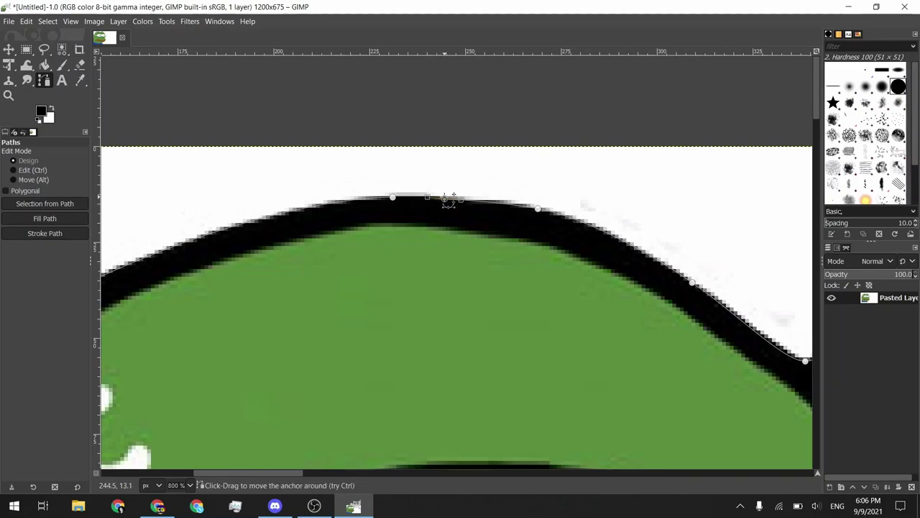
scroll(446, 198, "left", 2)
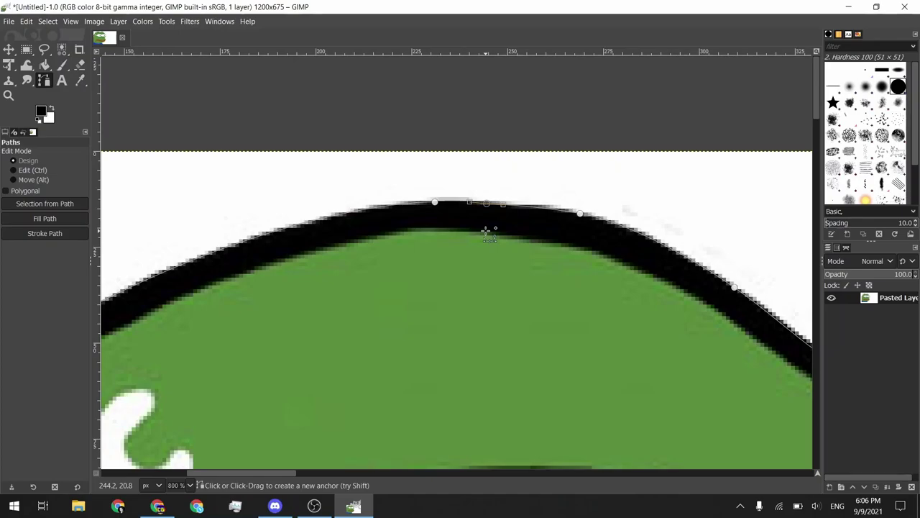
Close the path at its start and adjust the crown anchors so the curve hugs the outline.
key("ctrl")
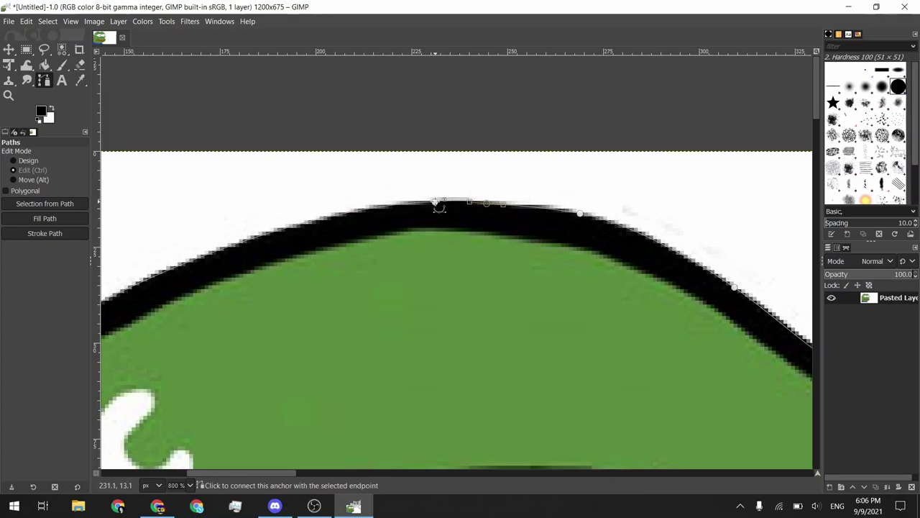
left_click(437, 203, "ctrl")
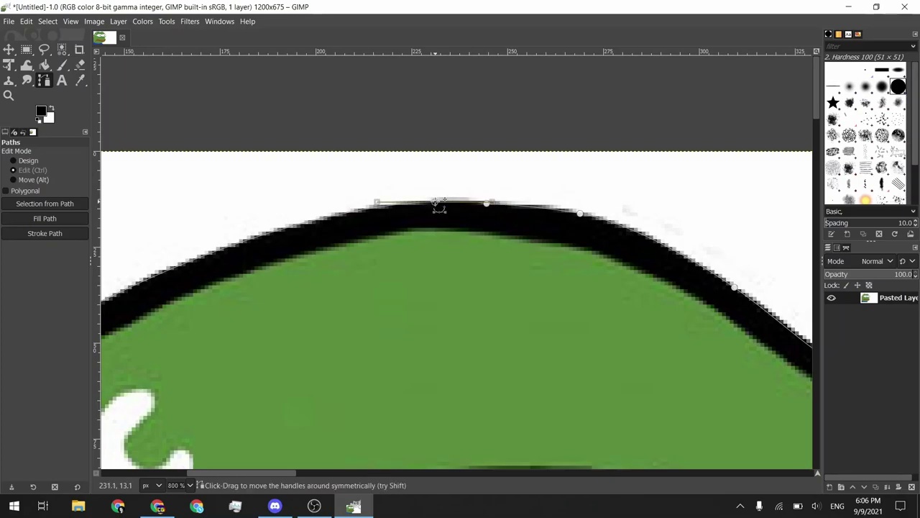
left_click(581, 214)
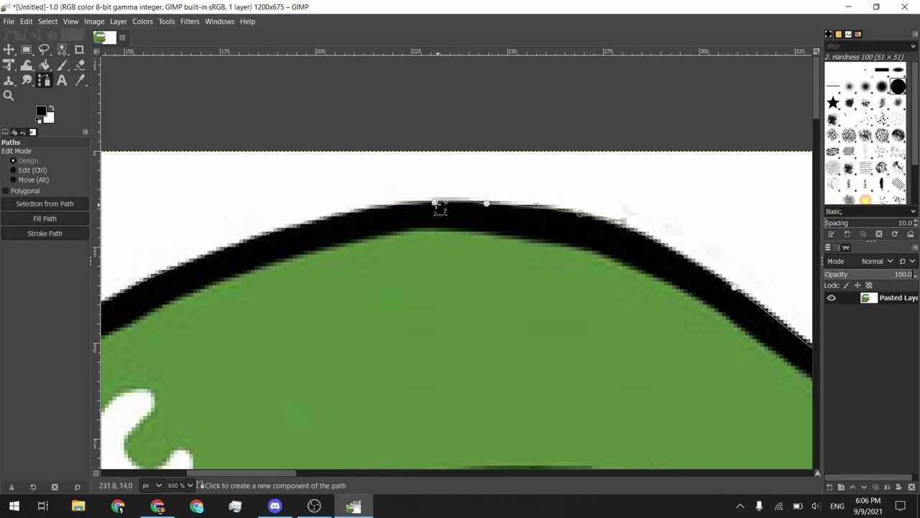
left_click(435, 203)
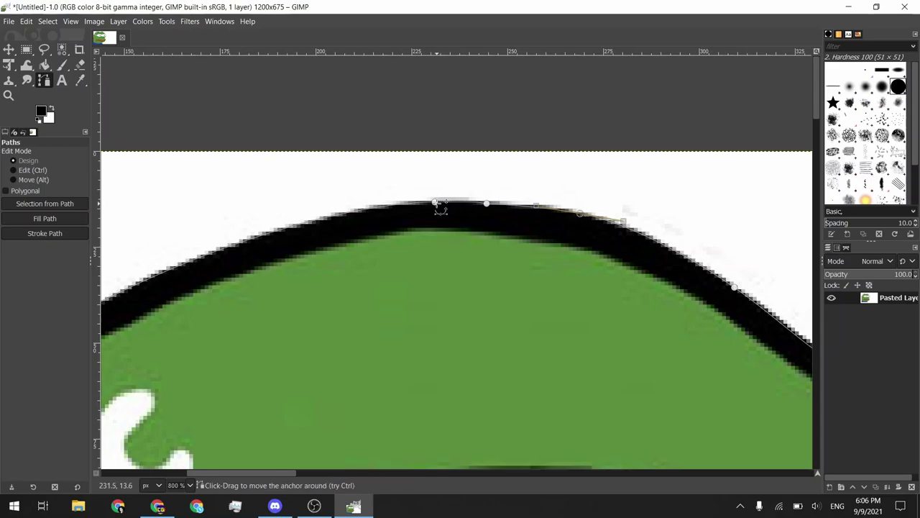
left_click_drag(492, 202, 575, 192)
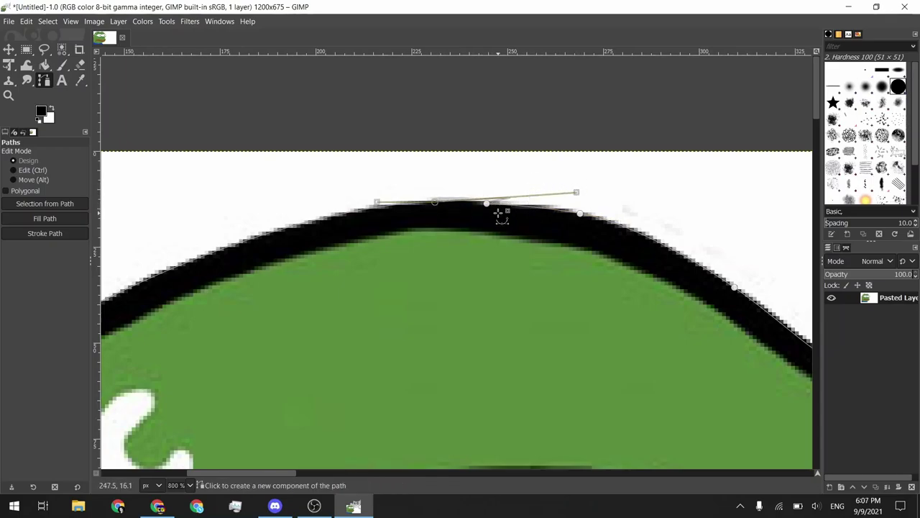
scroll(501, 211, "up", 2, "ctrl")
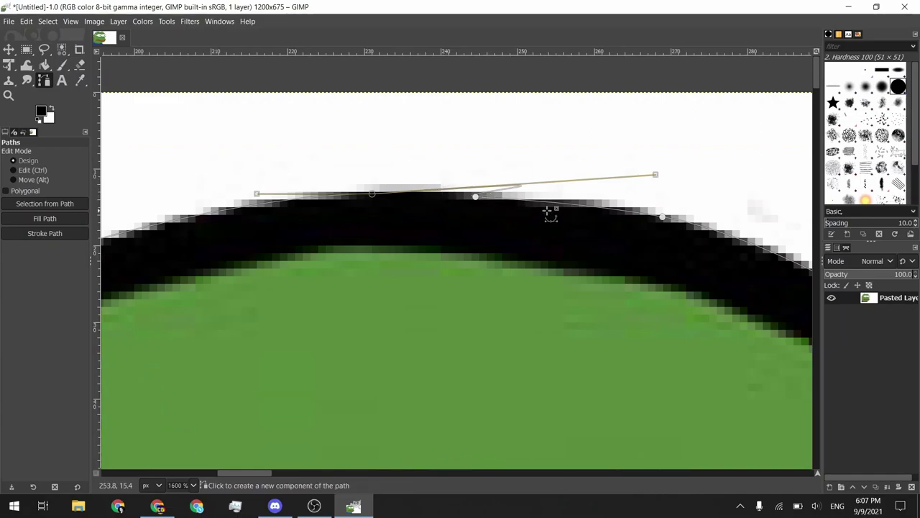
scroll(561, 214, "down", 3, "ctrl")
left_click_drag(600, 203, 519, 210)
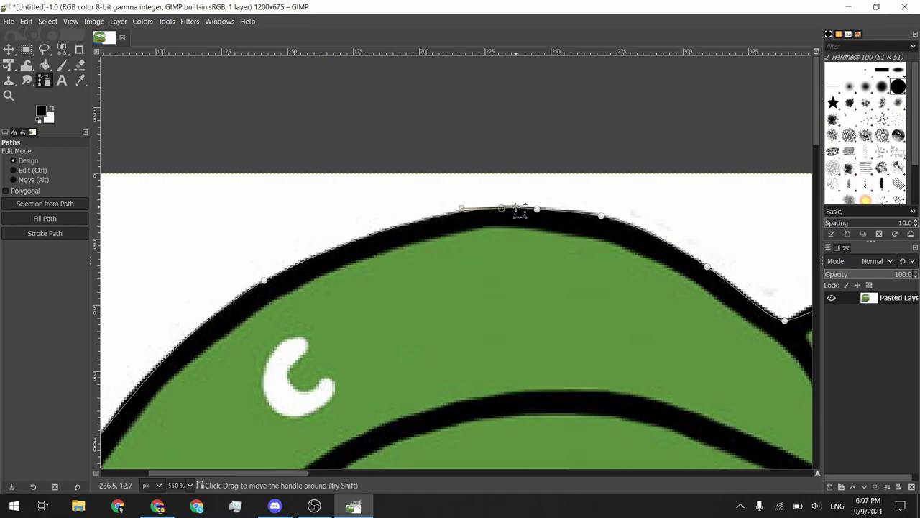
scroll(519, 208, "up", 4, "ctrl")
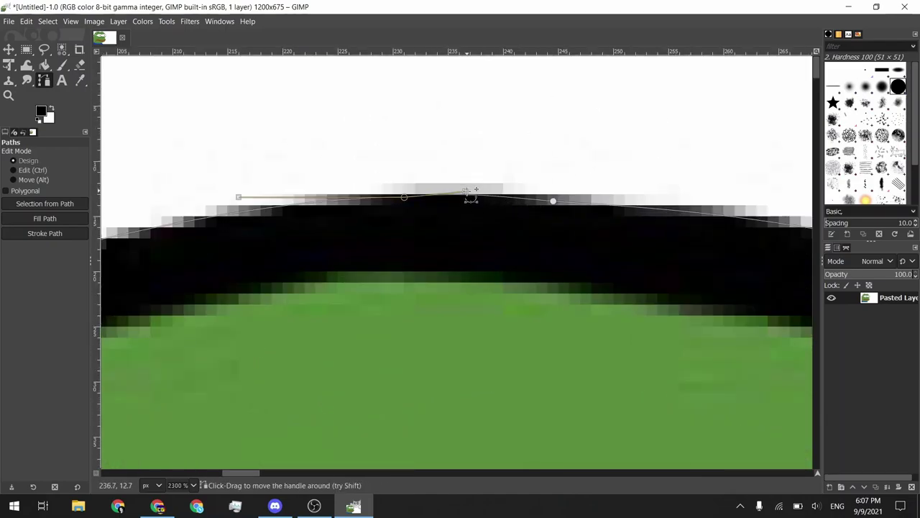
left_click_drag(466, 192, 462, 195)
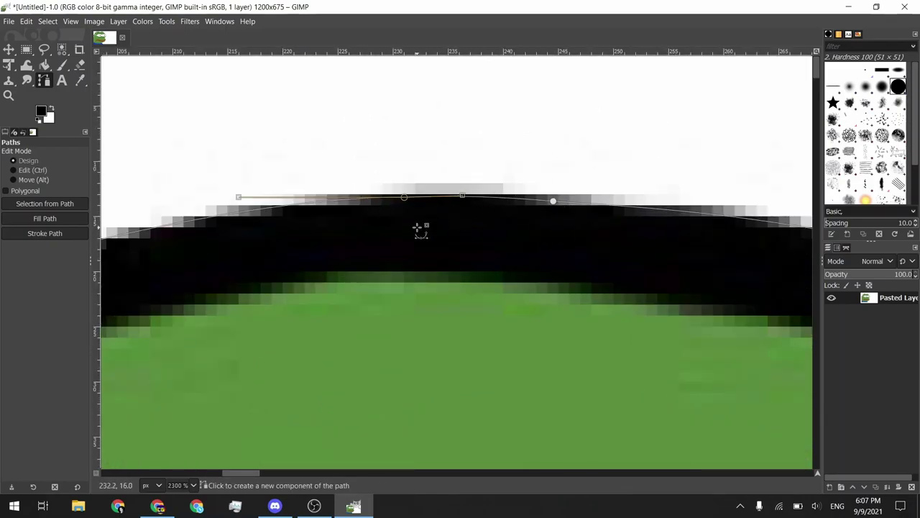
scroll(638, 273, "down", 7)
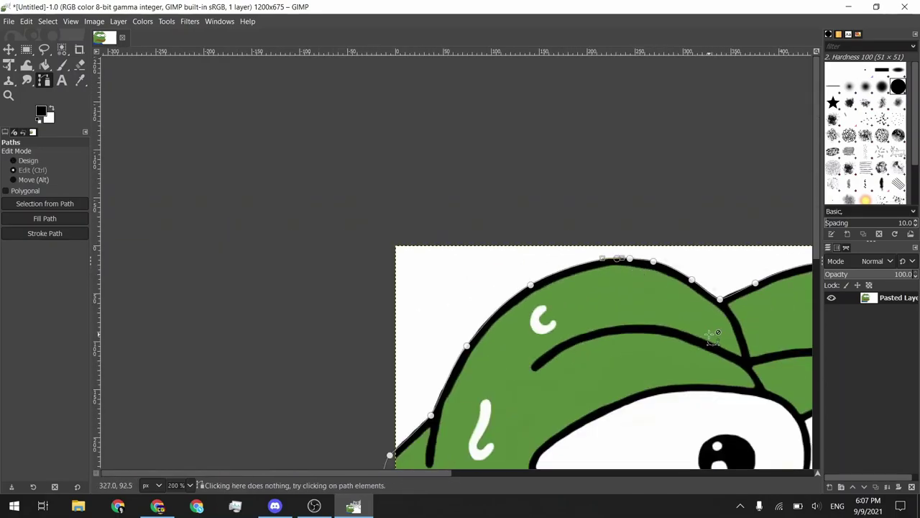
Convert the closed frog path into a selection and copy the frog pixels.
scroll(599, 183, "down", 2)
scroll(595, 209, "right", 2)
scroll(595, 208, "up", 1)
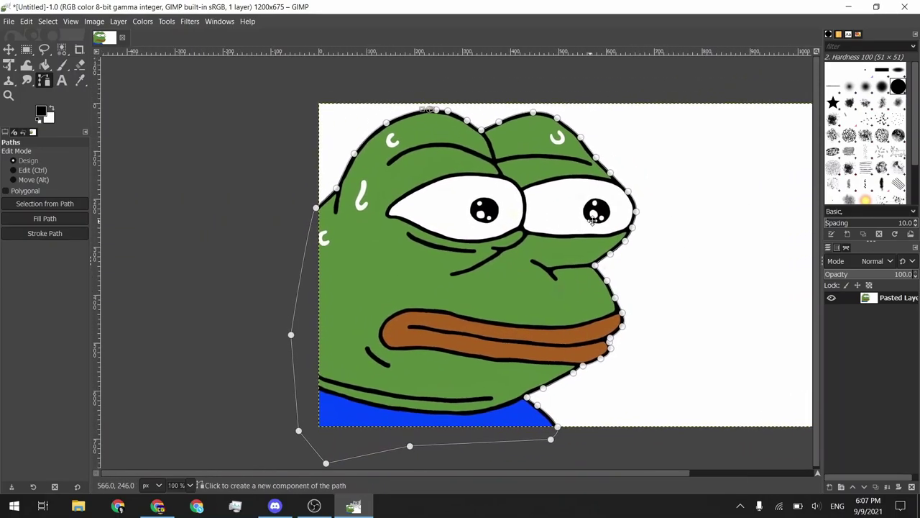
left_click(62, 206)
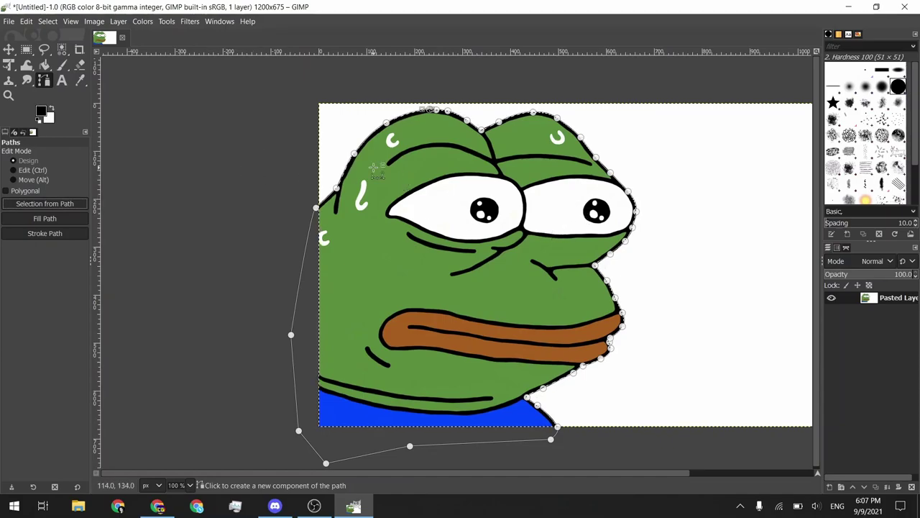
left_click(26, 20)
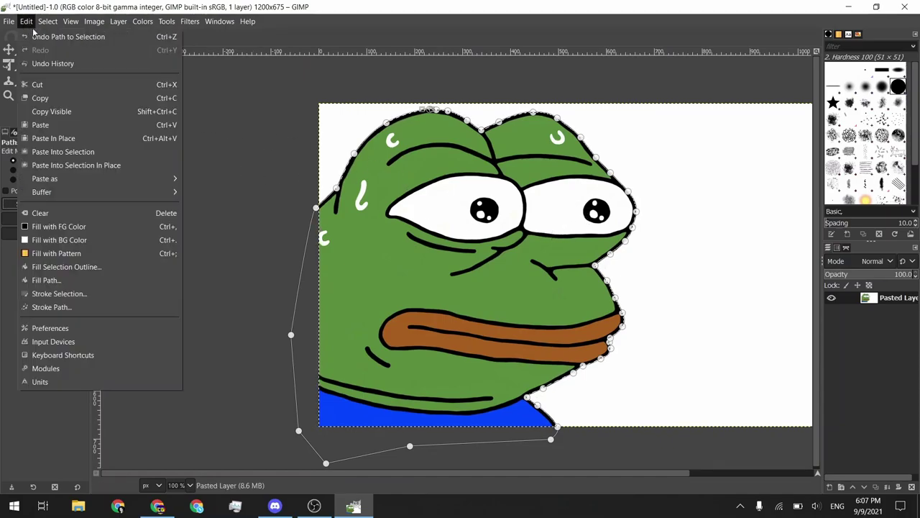
left_click(68, 99)
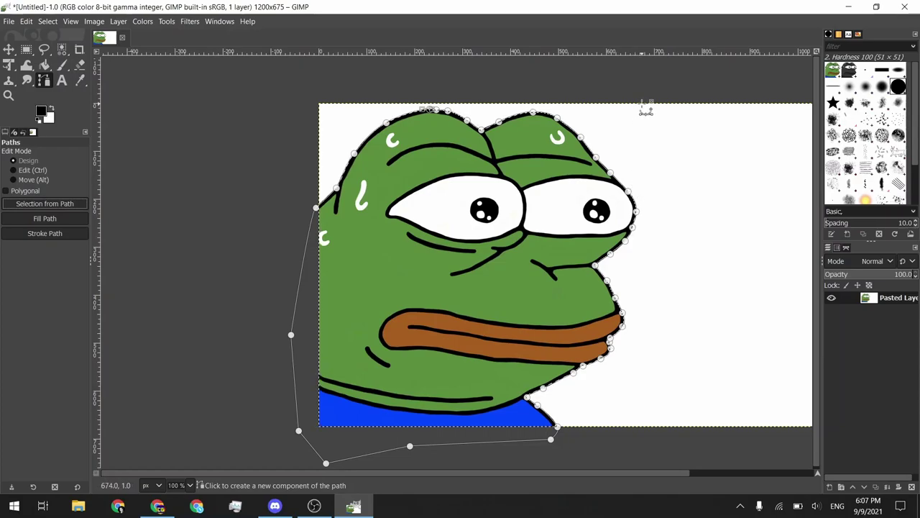
left_click_drag(715, 264, 595, 272)
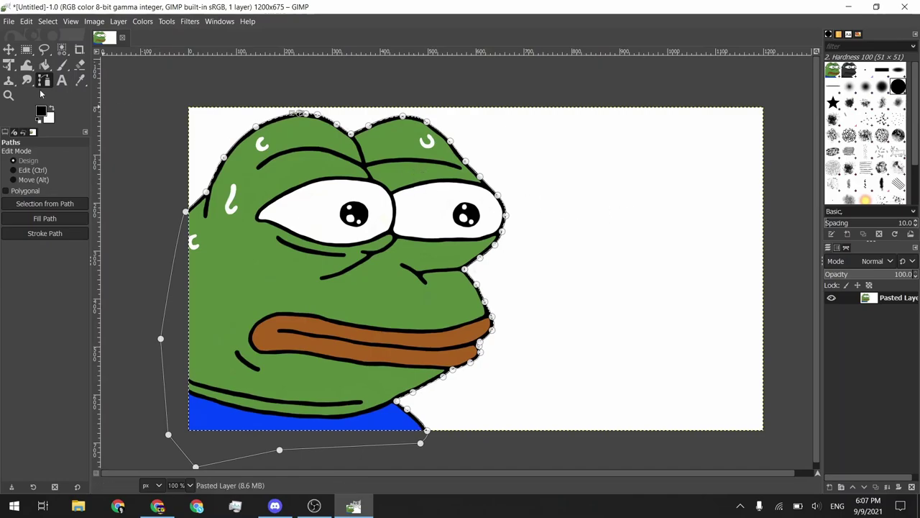
Create a new blank image 512 px wide and 512 px high.
key("m")
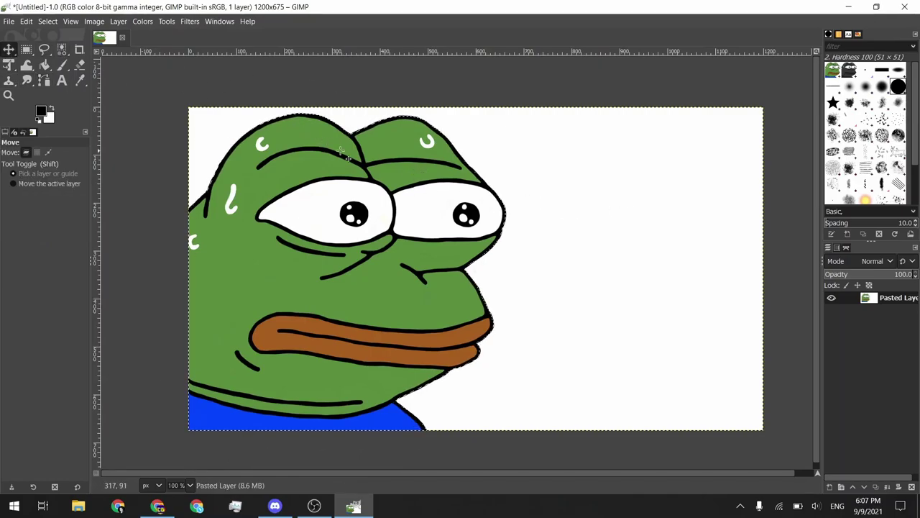
key("ctrl+n")
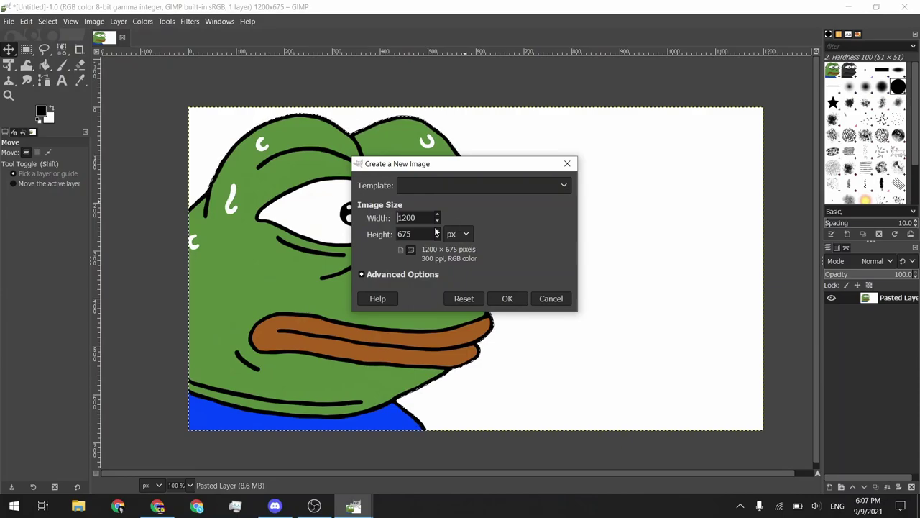
double_click(427, 219)
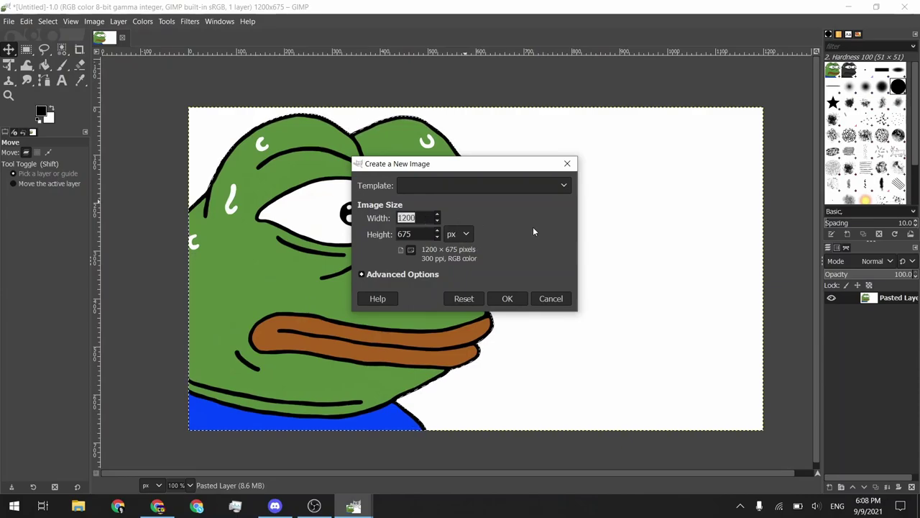
type("512")
key("Tab")
type("512")
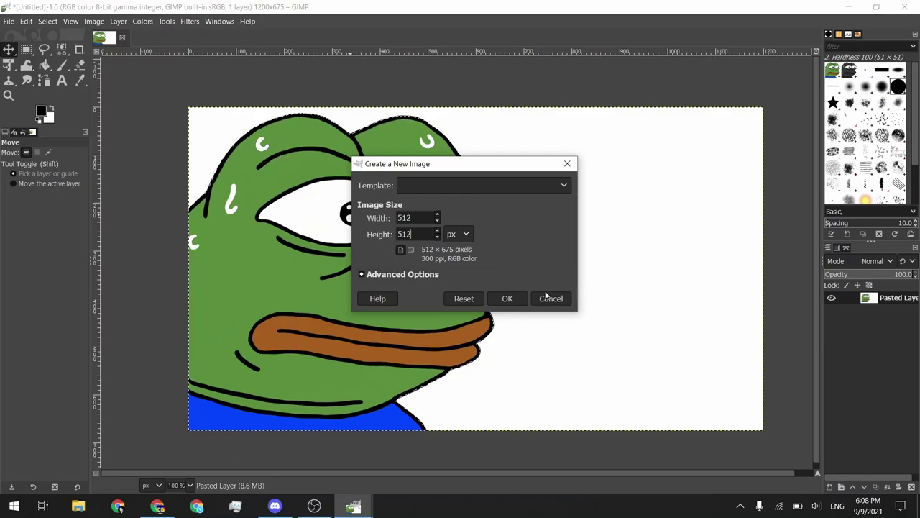
left_click(508, 298)
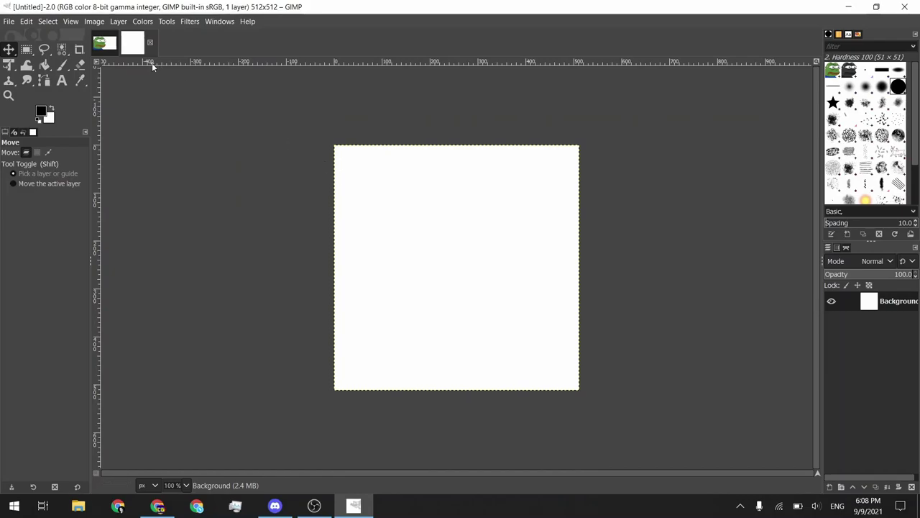
Paste the frog into the 512 × 512 image as a new layer and shift it up-right.
left_click(26, 21)
left_click(67, 126)
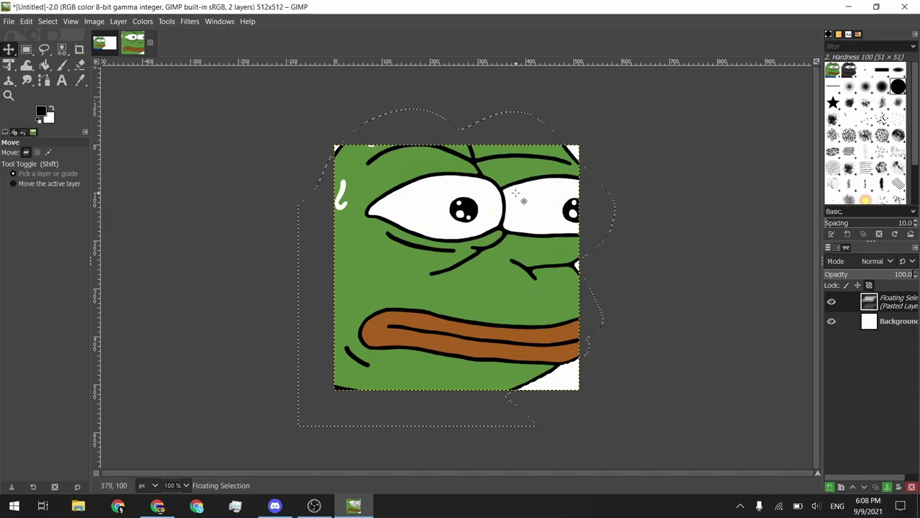
left_click(831, 488)
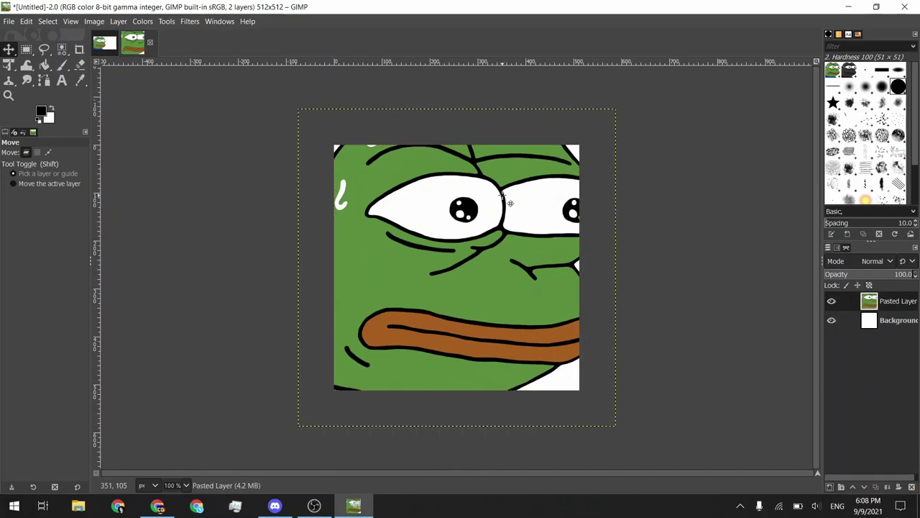
left_click_drag(588, 316, 596, 295)
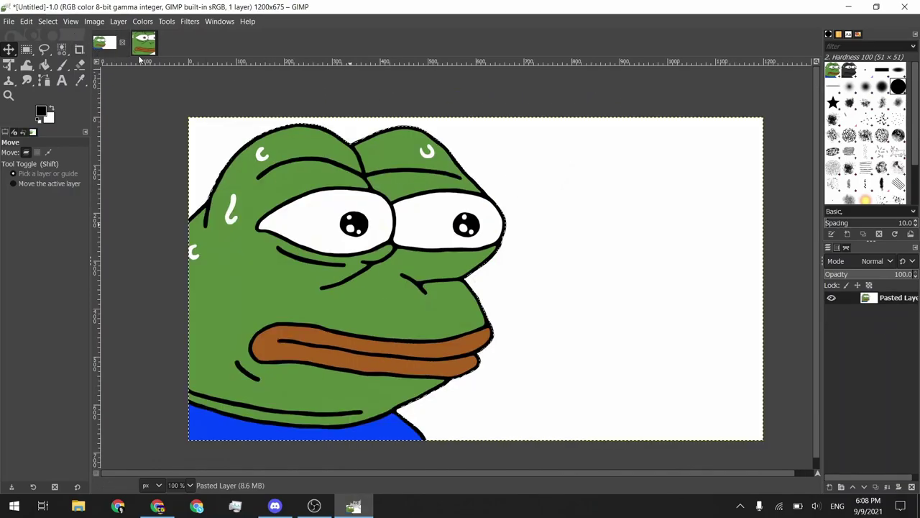
left_click(104, 42)
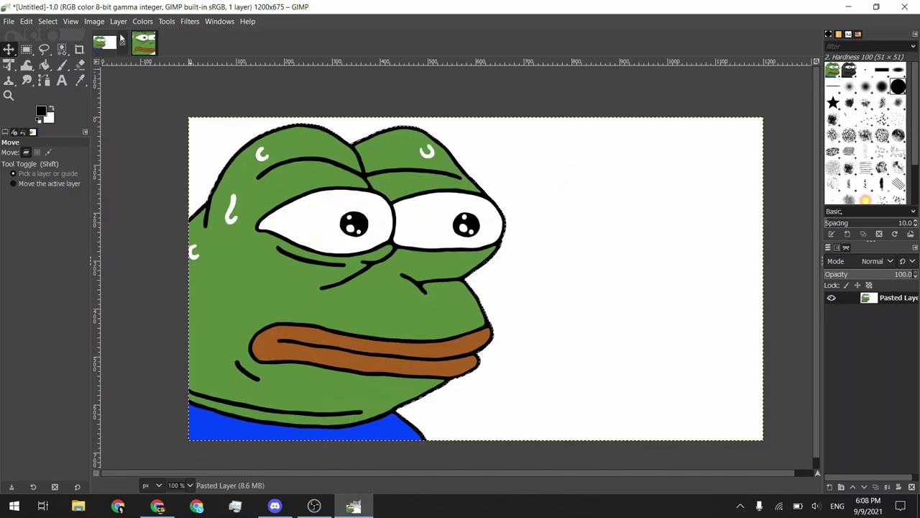
left_click(142, 41)
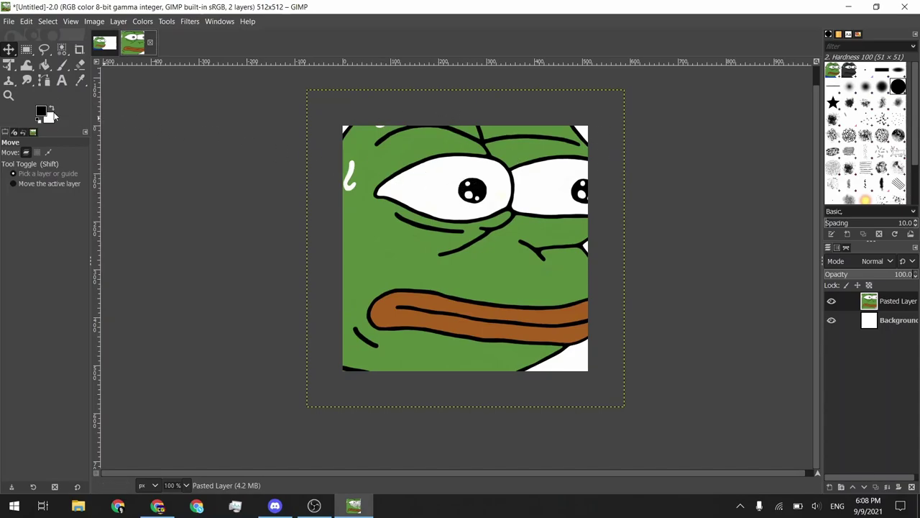
Scale the frog layer to about 78% with Unified Transform, undoing an accidental skew.
left_click(8, 67)
left_click(491, 195)
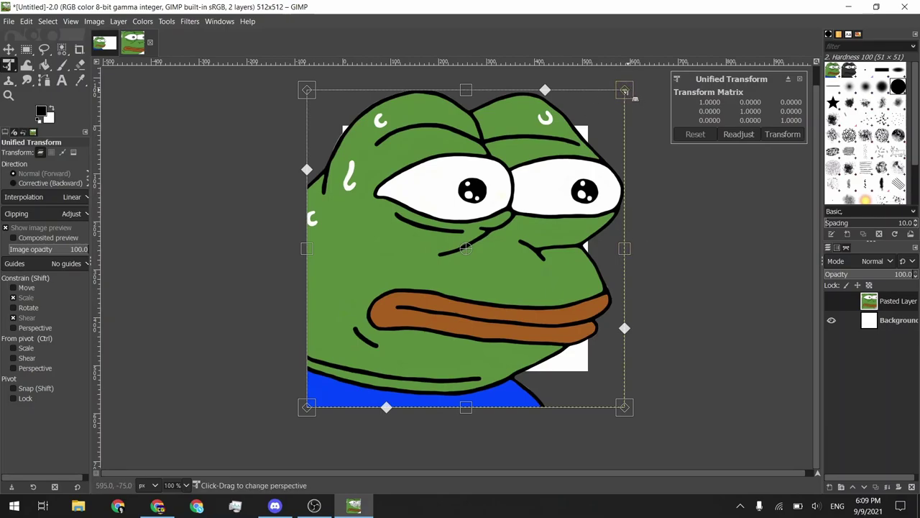
left_click_drag(625, 91, 609, 139)
key("ctrl+z")
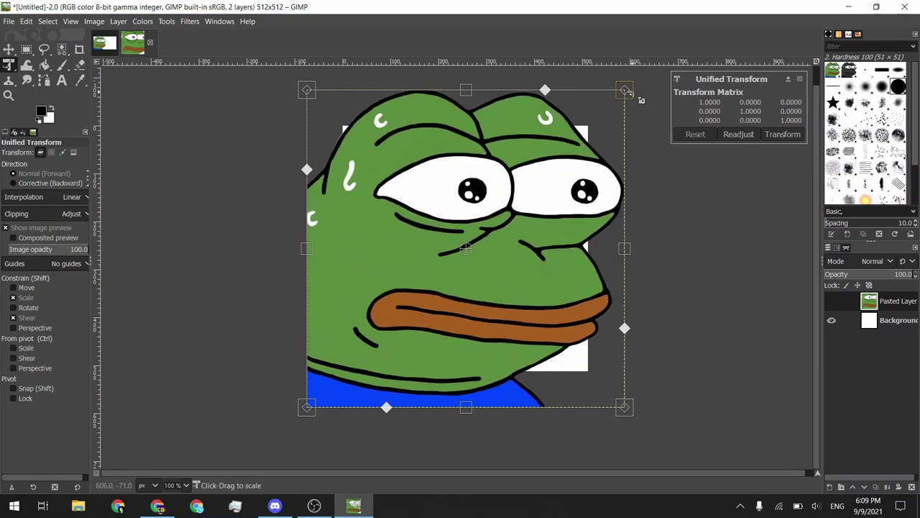
left_click_drag(627, 93, 581, 184)
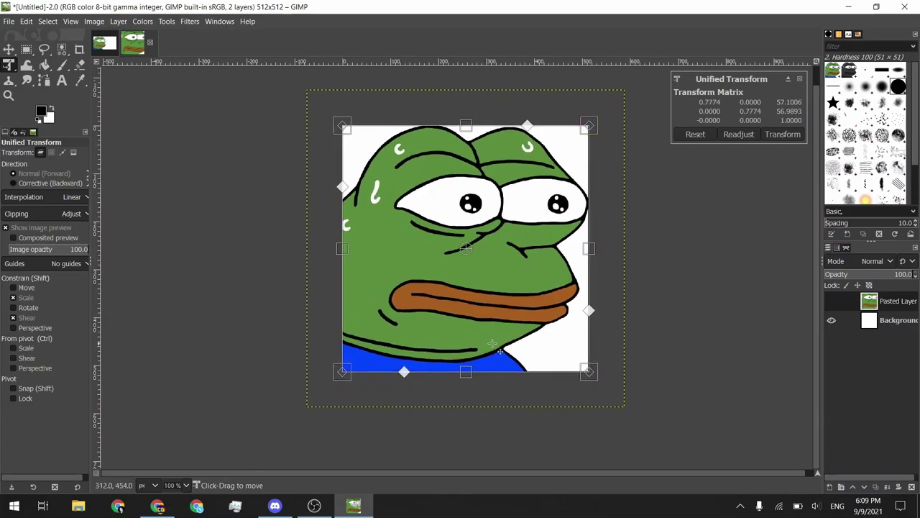
scroll(525, 202, "up", 3, "ctrl")
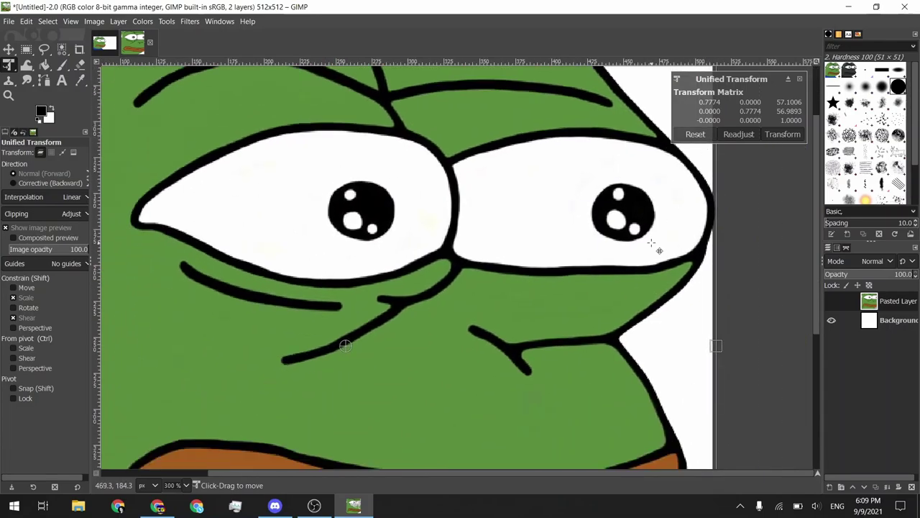
scroll(651, 243, "down", 5)
scroll(525, 187, "left", 5)
scroll(554, 216, "right", 1)
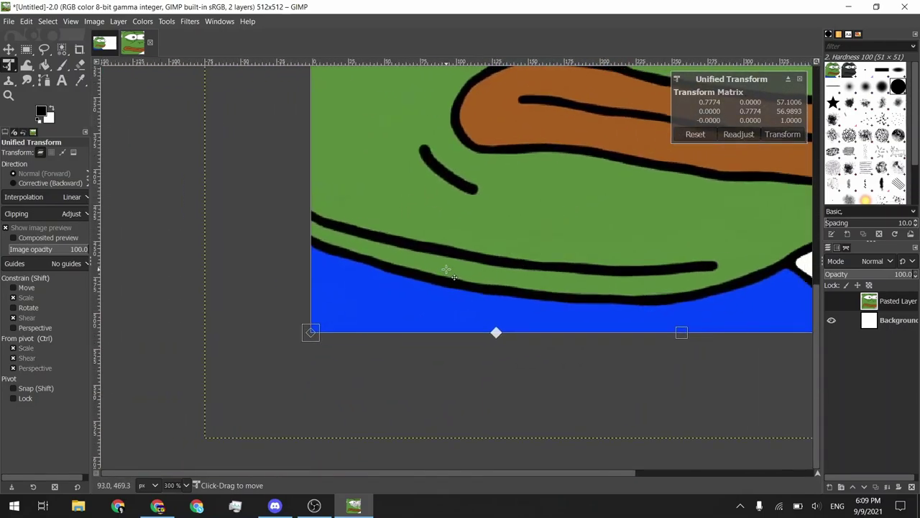
scroll(454, 276, "down", 2, "ctrl")
scroll(554, 140, "up", 5)
scroll(575, 173, "left", 1)
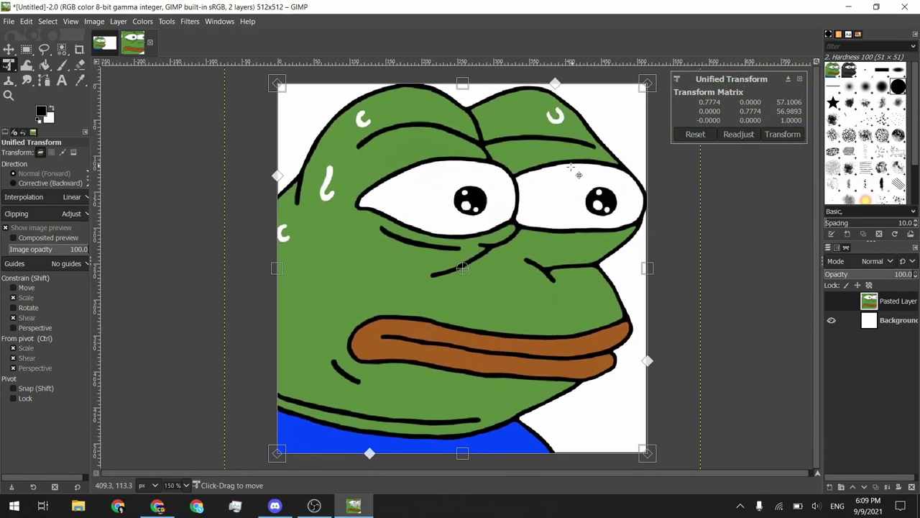
scroll(570, 167, "down", 1, "ctrl")
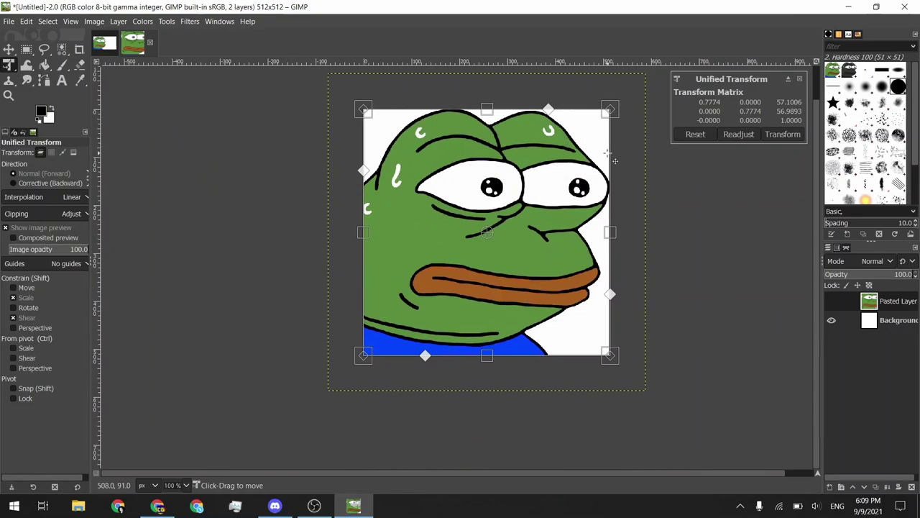
key("Return")
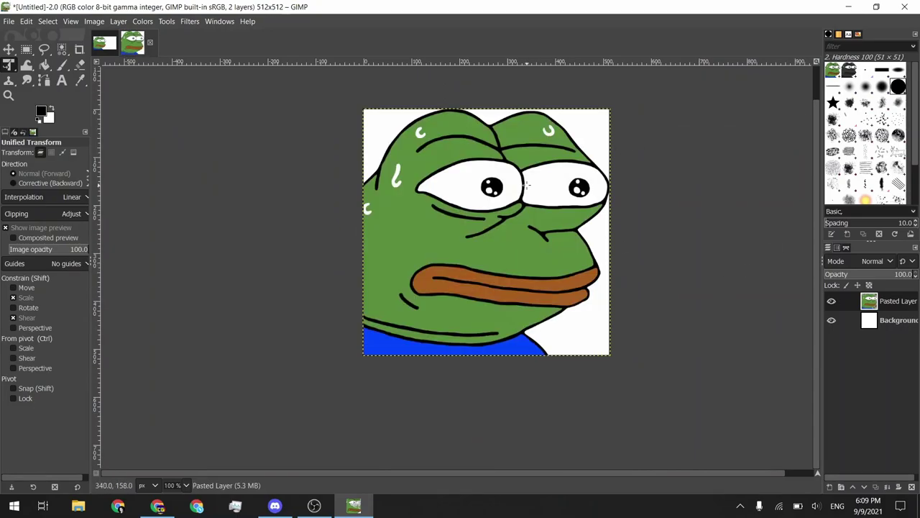
Turn off the white Background layer's visibility, leaving the frog on transparency.
left_click(26, 49)
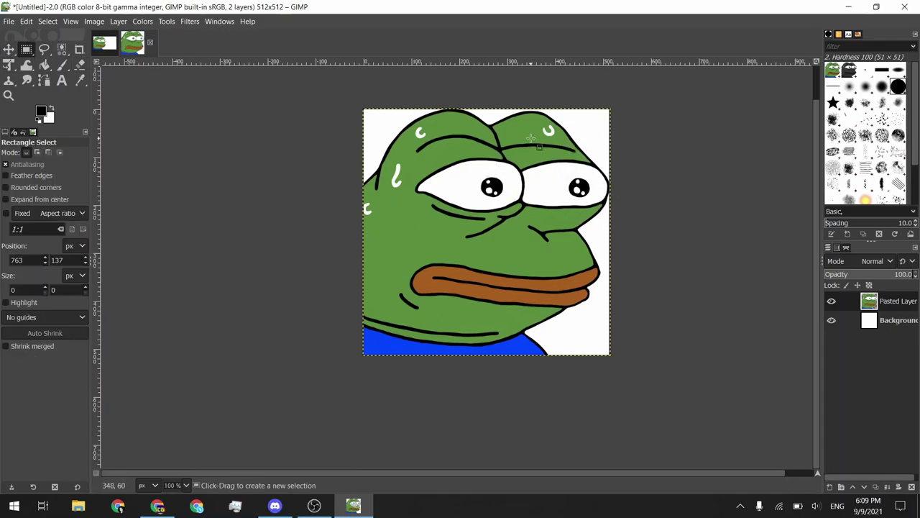
left_click(831, 320)
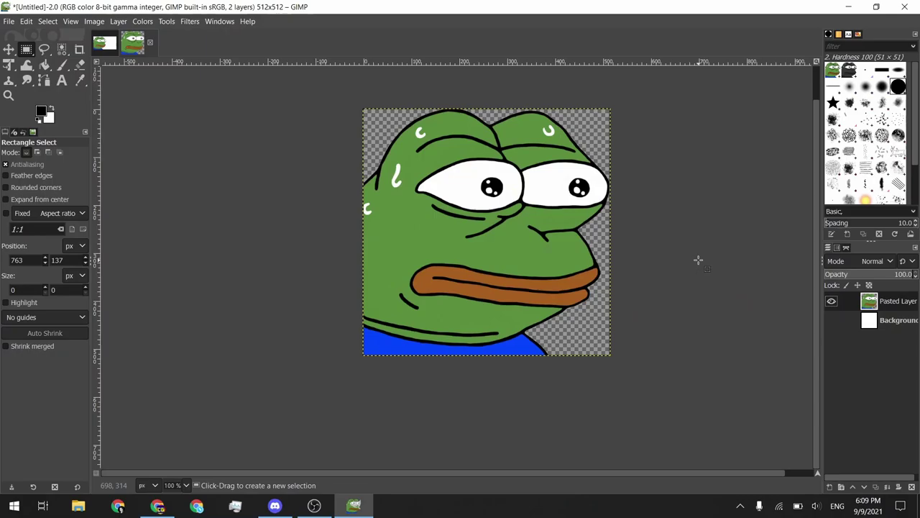
left_click(831, 320)
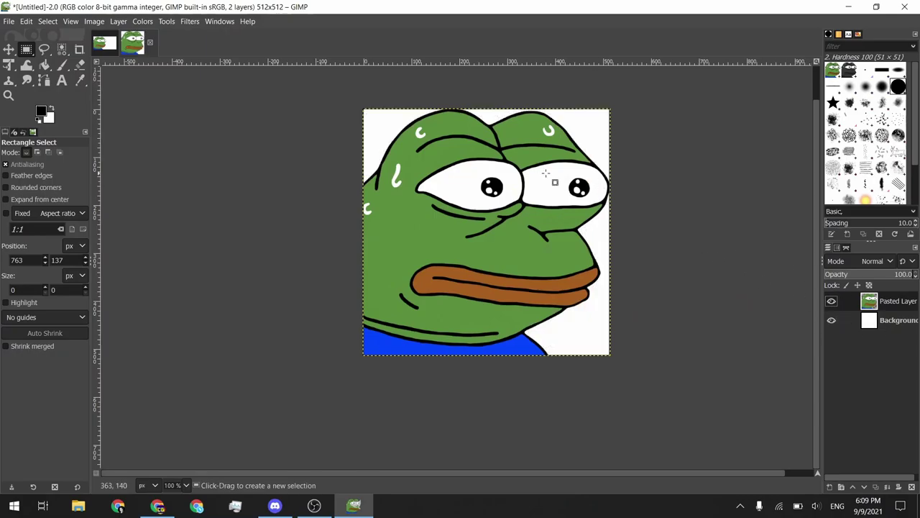
left_click(831, 320)
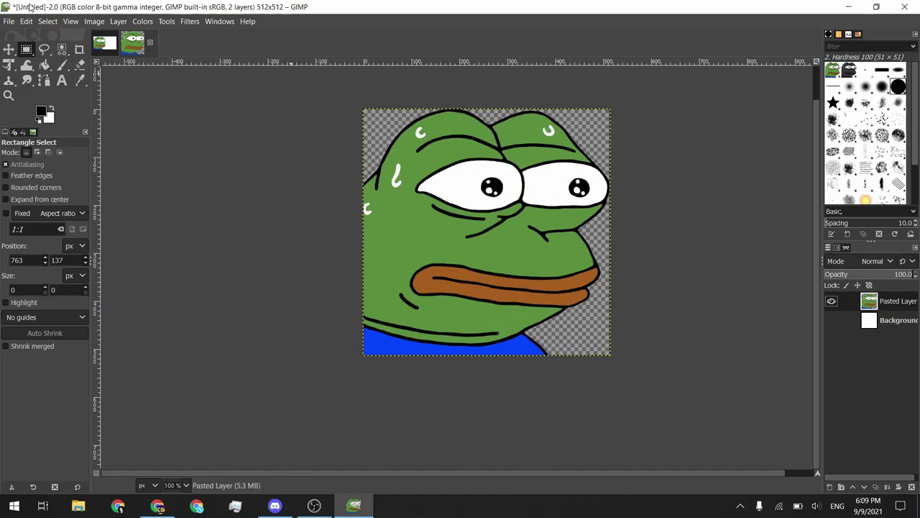
Export the image as MonkaS.png into Documents with default PNG options.
left_click(13, 22)
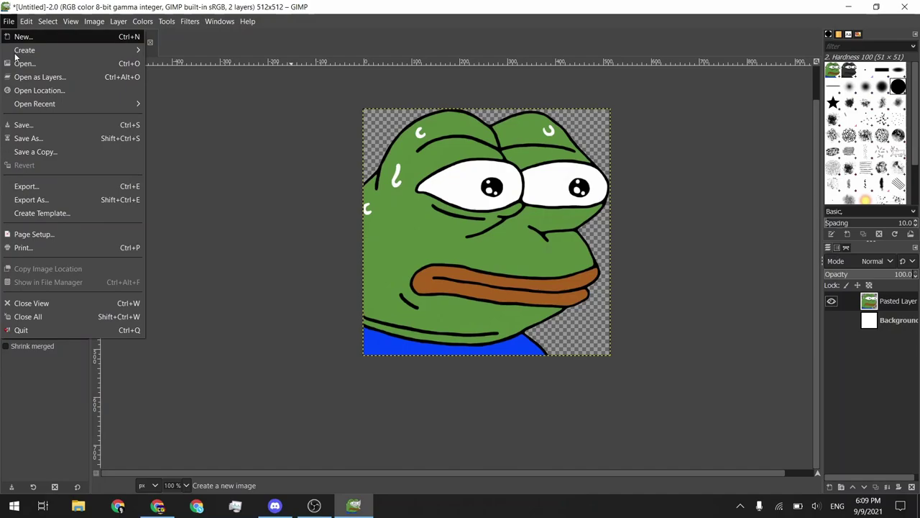
left_click(61, 184)
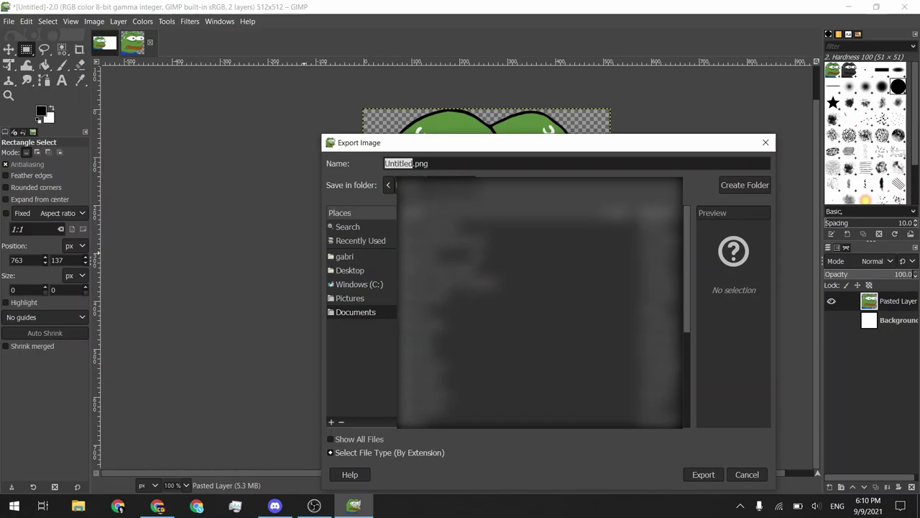
type("pepe")
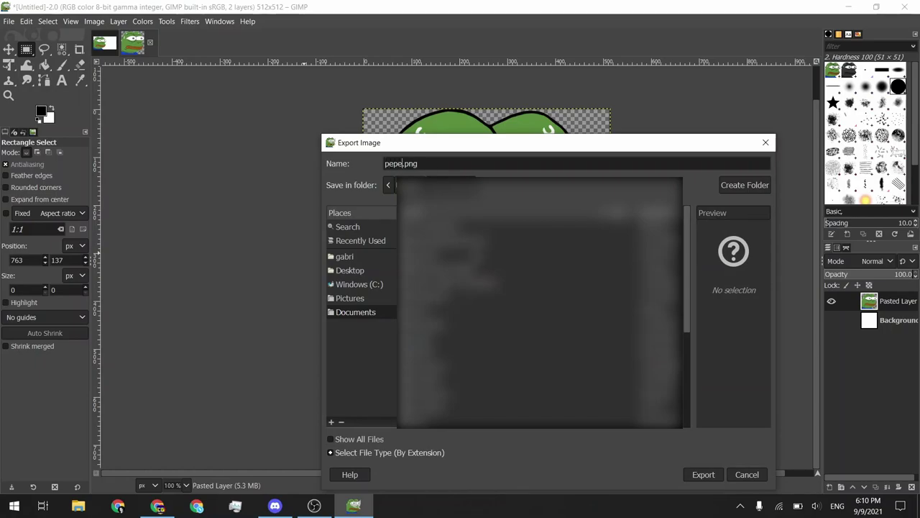
key("BackSpace")
type("Monka")
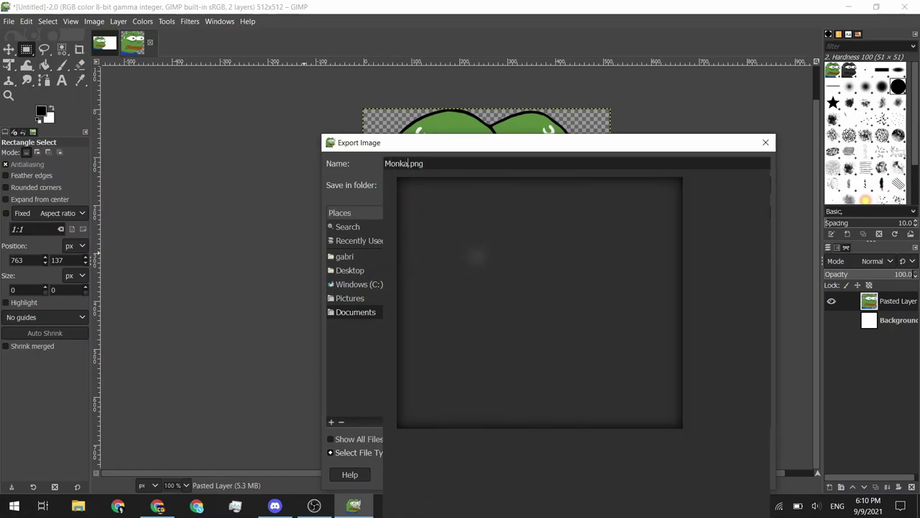
type("S")
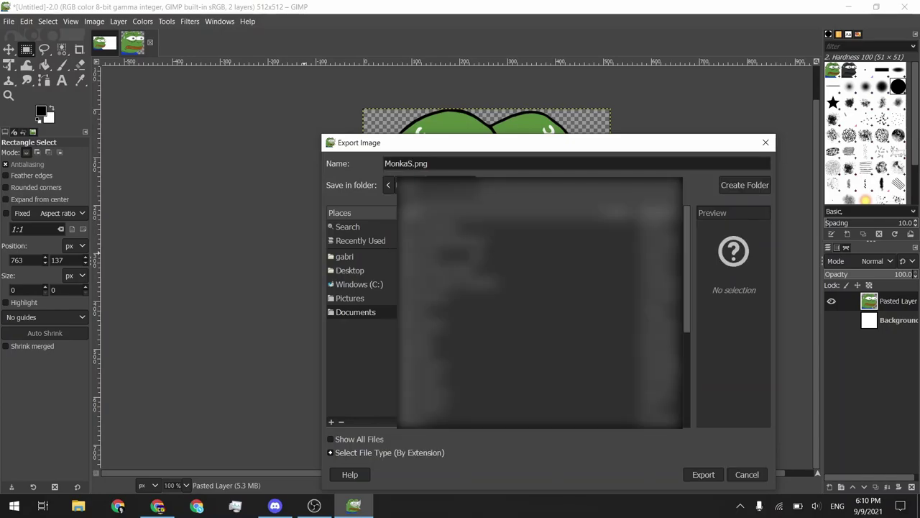
key("Return")
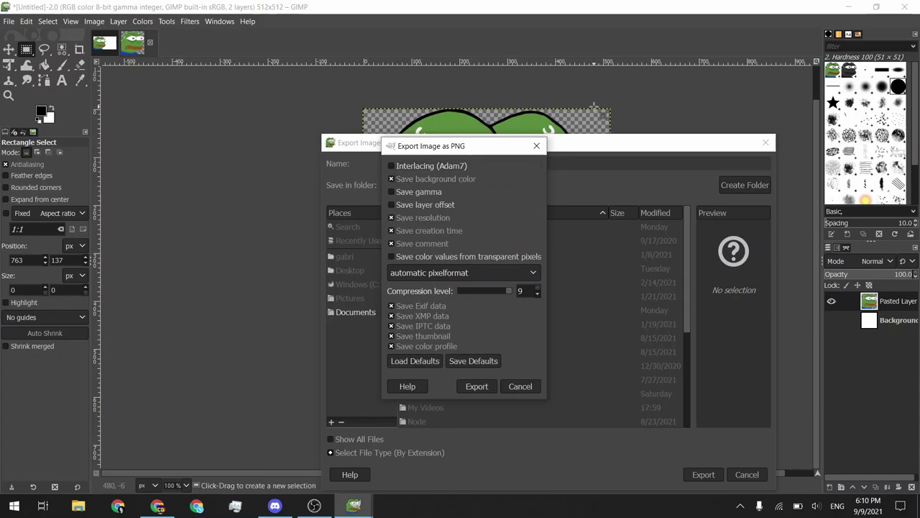
left_click(461, 385)
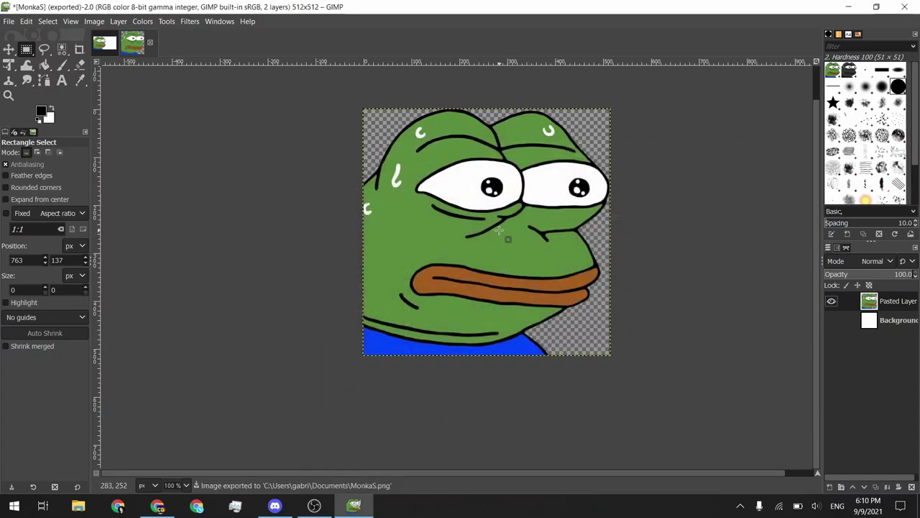
scroll(507, 232, "right", 1)
scroll(499, 237, "up", 1)
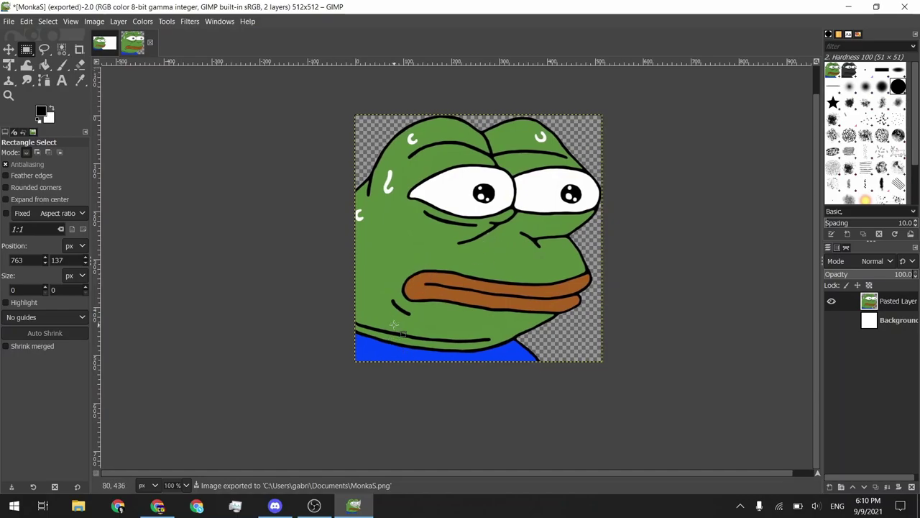
In Discord, go to the server's Emoji page in Server Settings.
left_click(287, 507)
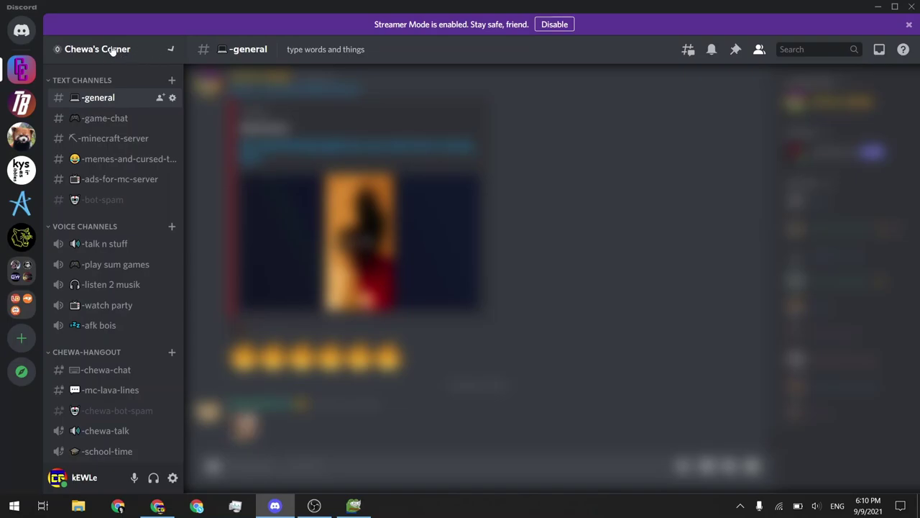
left_click(113, 50)
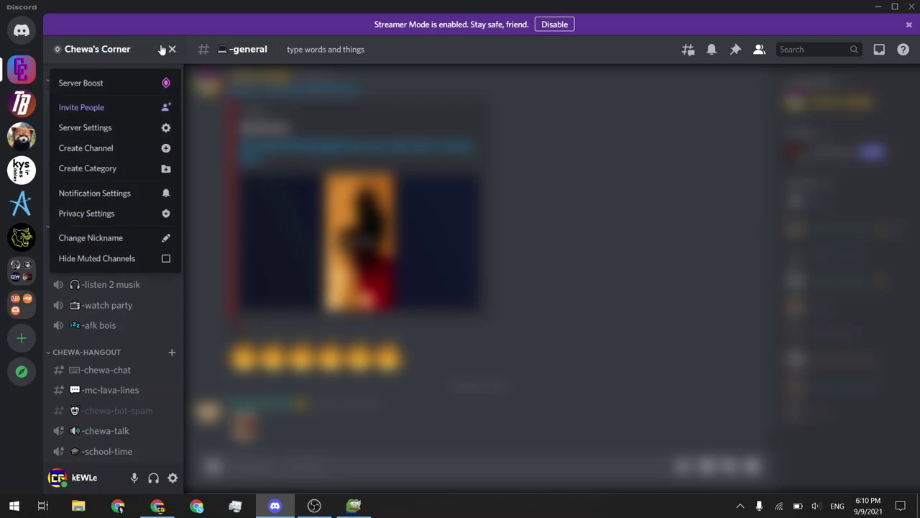
left_click(150, 134)
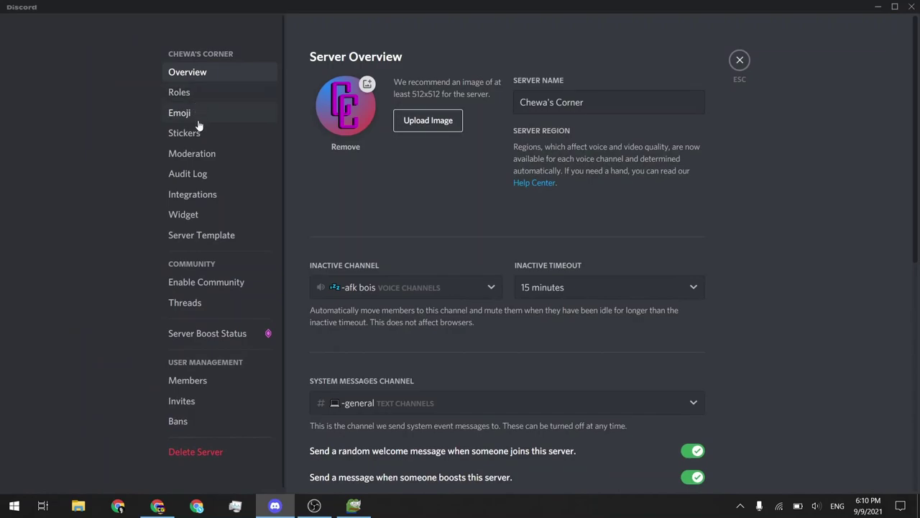
left_click(199, 114)
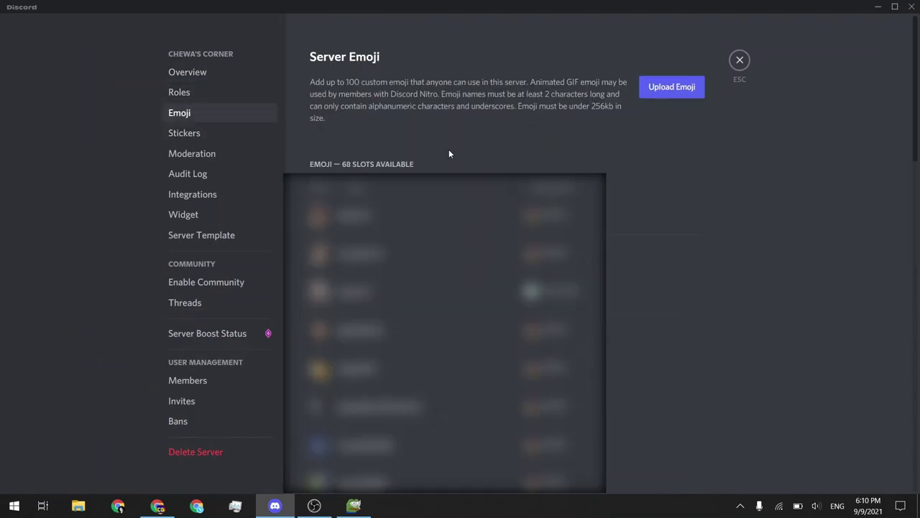
Upload MonkaS.png as a custom emoji, then close settings back to the chat.
left_click(674, 87)
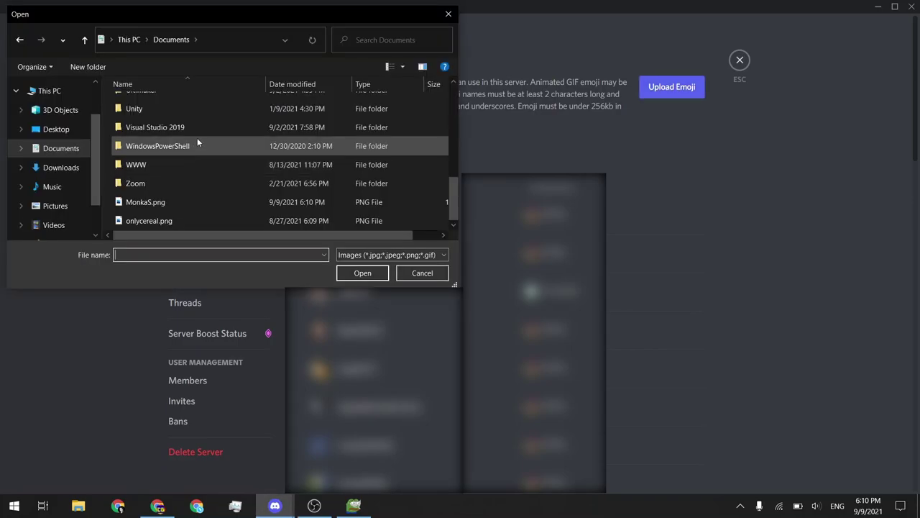
left_click(163, 206)
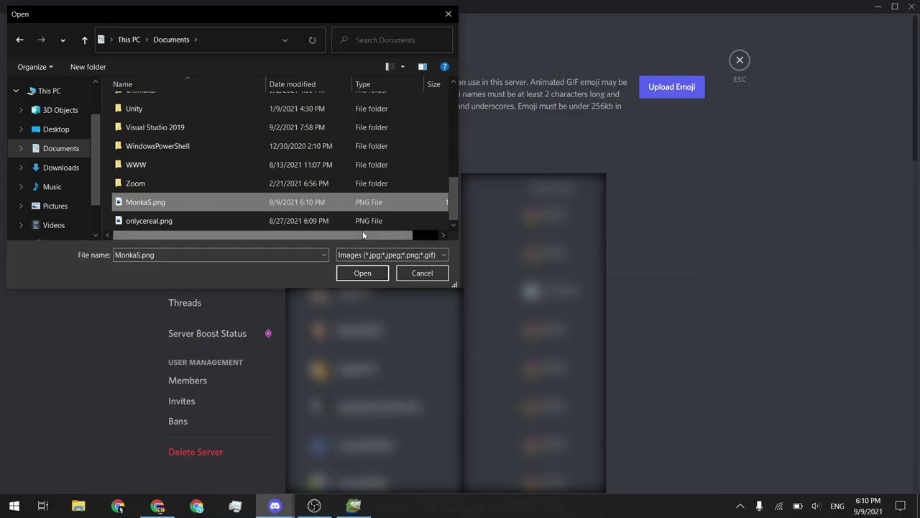
mouse_move(362, 235)
left_mouse_down()
mouse_move(389, 237)
mouse_move(376, 236)
left_mouse_up()
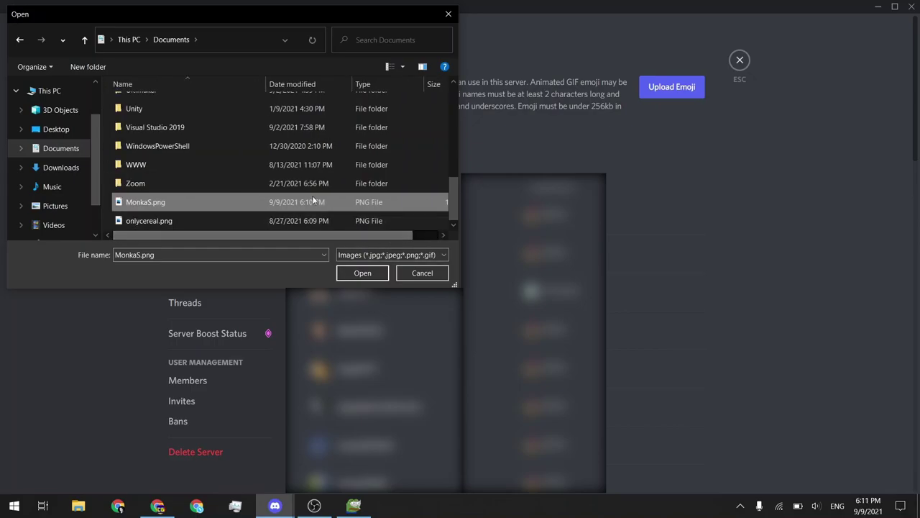
double_click(263, 205)
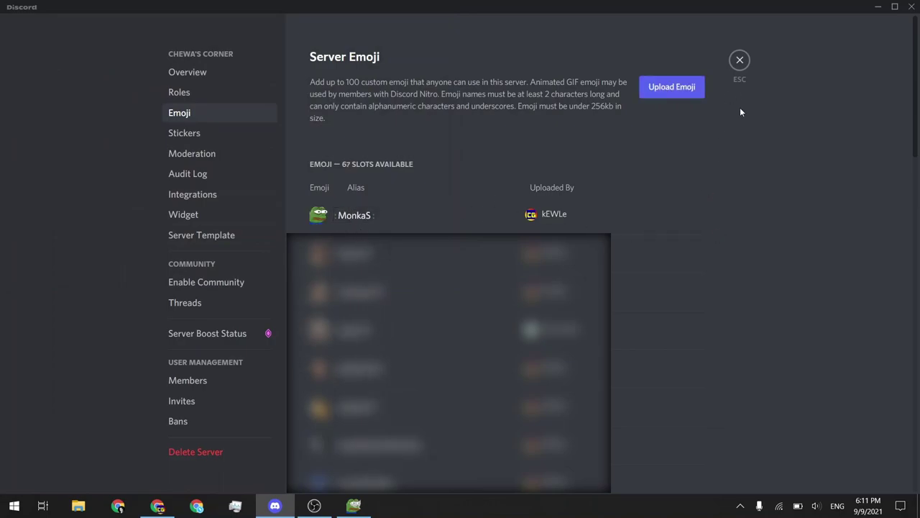
left_click(740, 61)
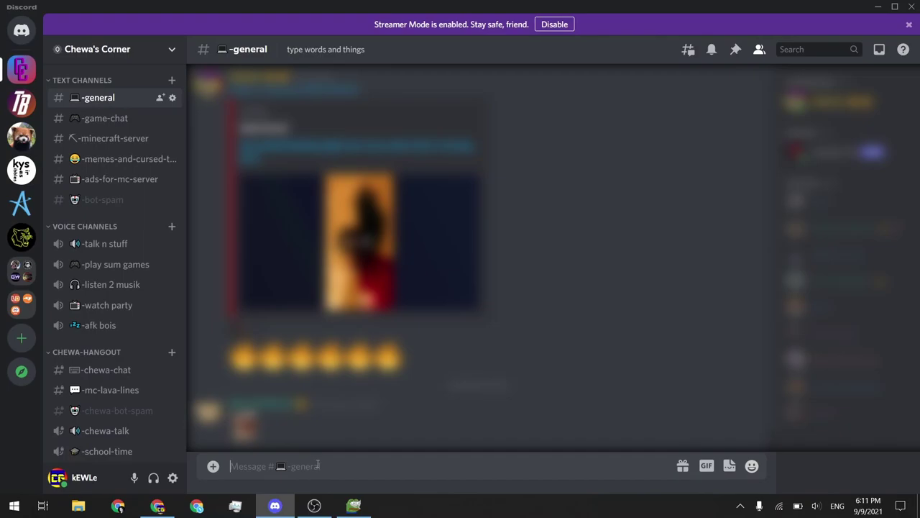
Send the :monkaS emoji as a message in the -general channel.
type(":mon")
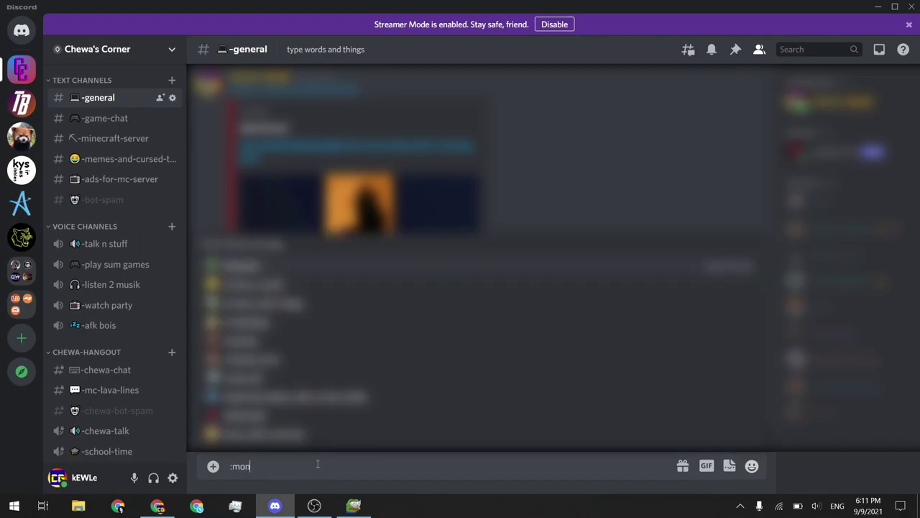
type("ka")
key("Return")
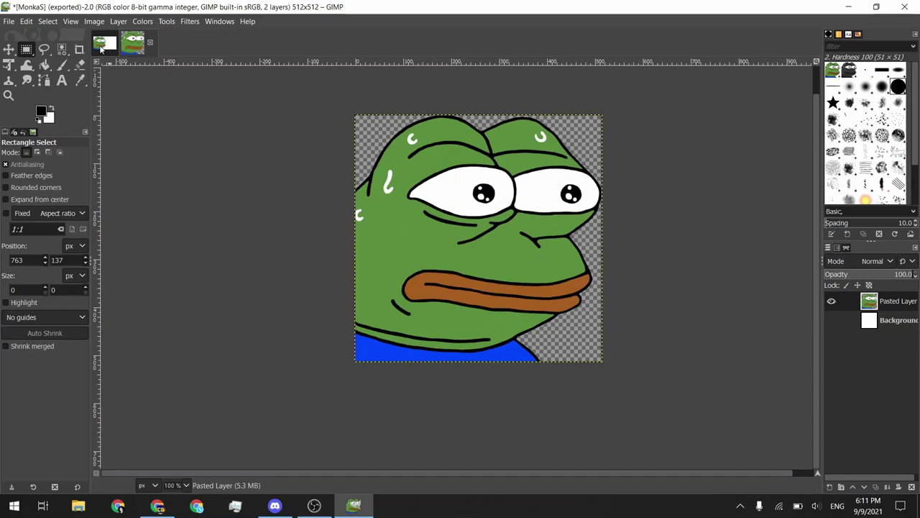
Switch to the 1200×675 white-background frog image, deselect all, and choose the Select by Color tool.
left_click(100, 45)
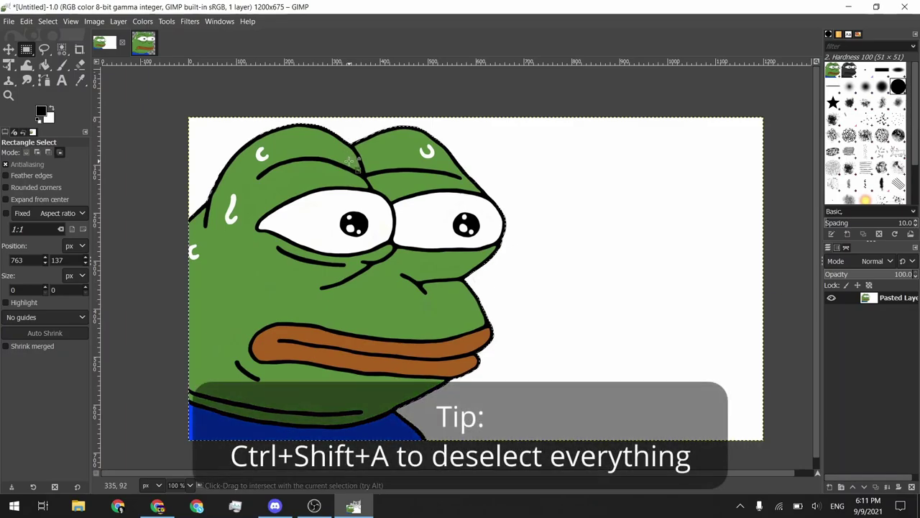
key("ctrl+shift+a")
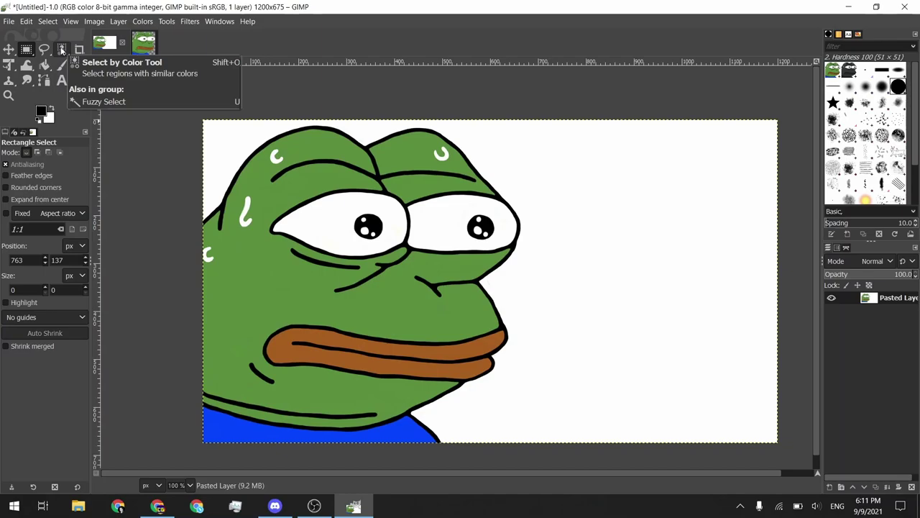
mouse_move(63, 50)
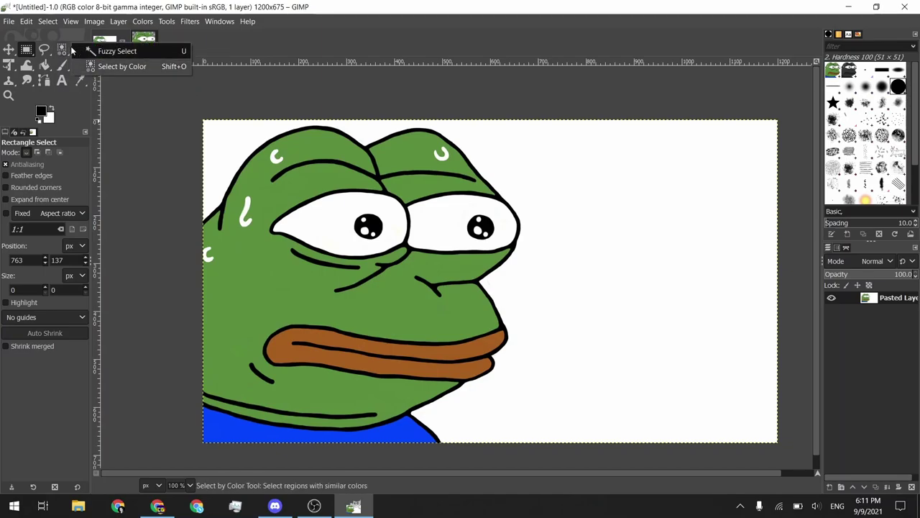
left_click(143, 51)
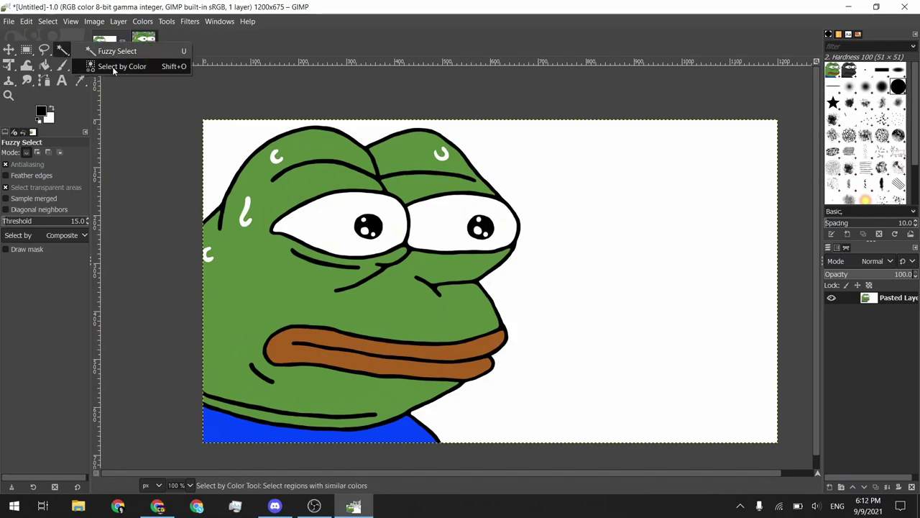
left_click(113, 65)
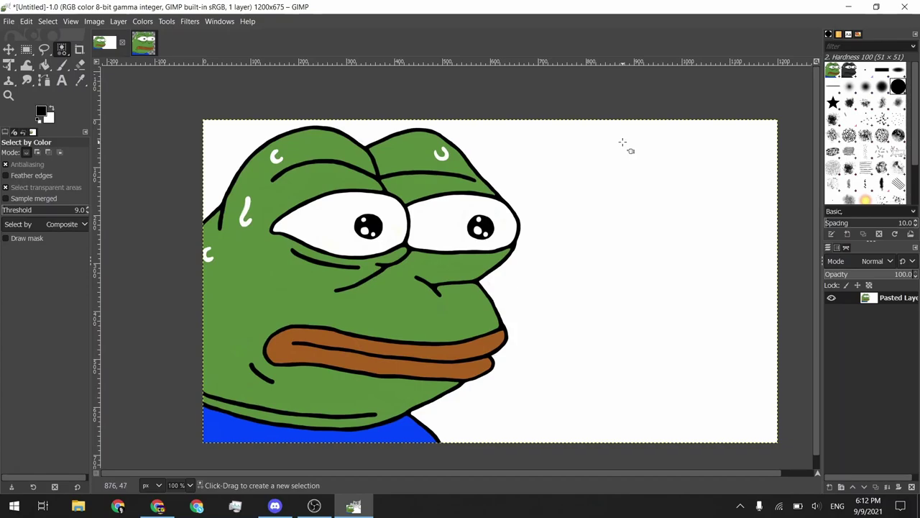
Select all white by colour, add an alpha channel to Pasted Layer, and delete the white.
left_click_drag(587, 201, 571, 189)
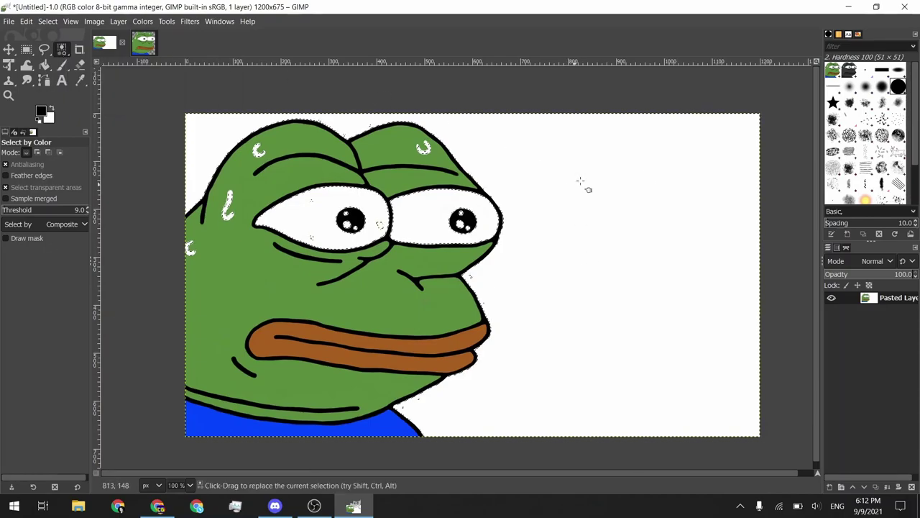
left_click(649, 216)
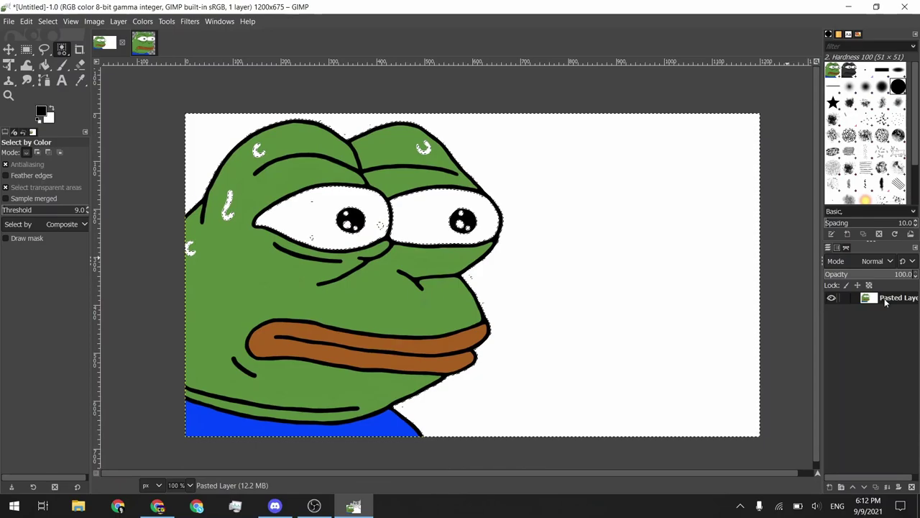
right_click(887, 301)
left_click(819, 327)
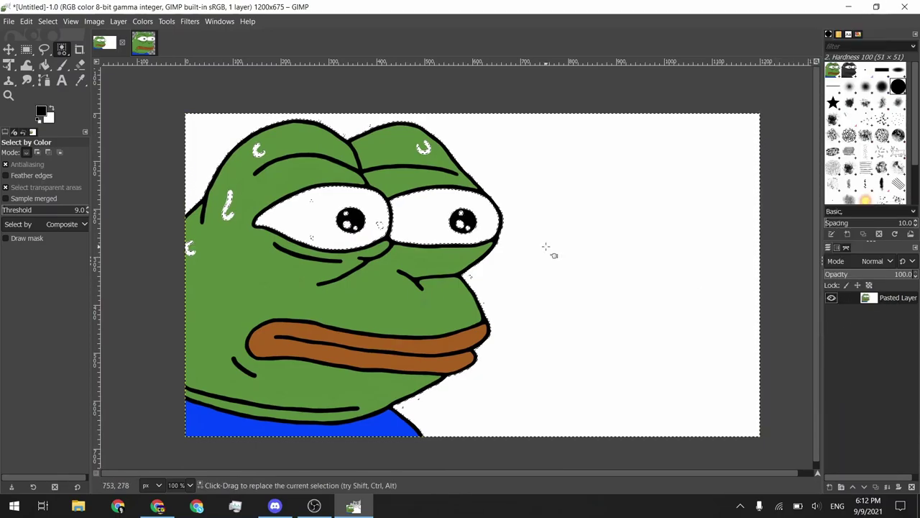
key("Delete")
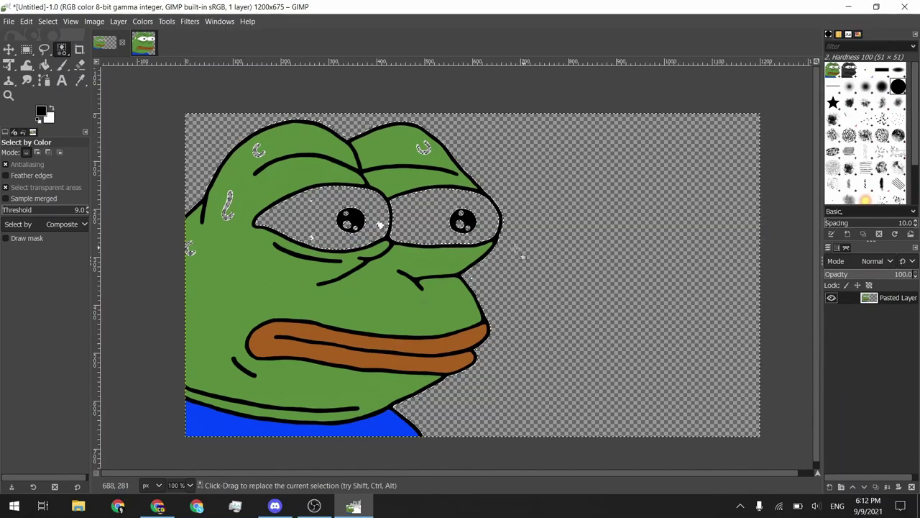
Undo the deletion to restore the eye whites and sweat marks, then select none.
key("2")
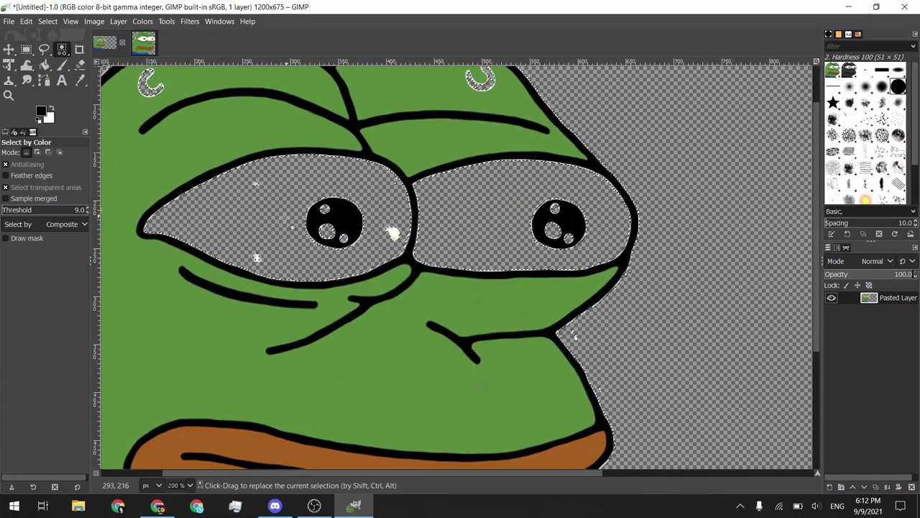
key("minus")
key("minus")
key("minus")
key("minus")
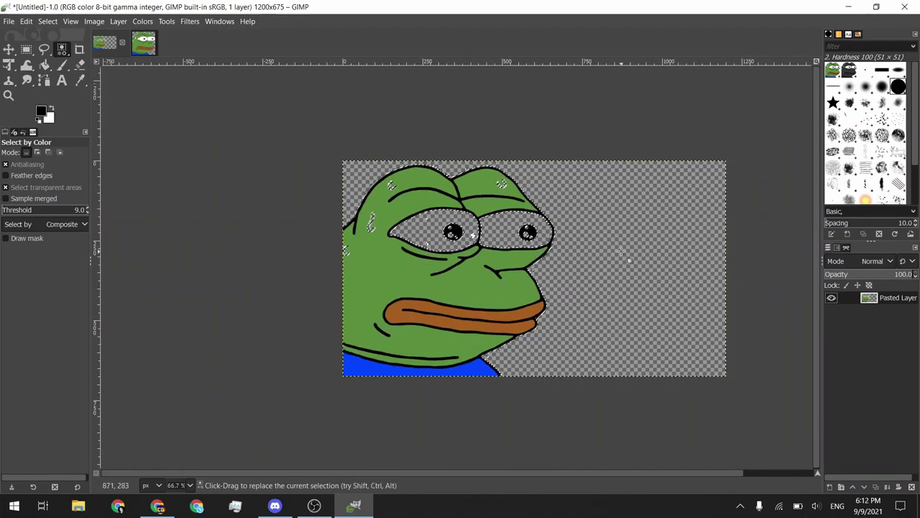
key("ctrl+z")
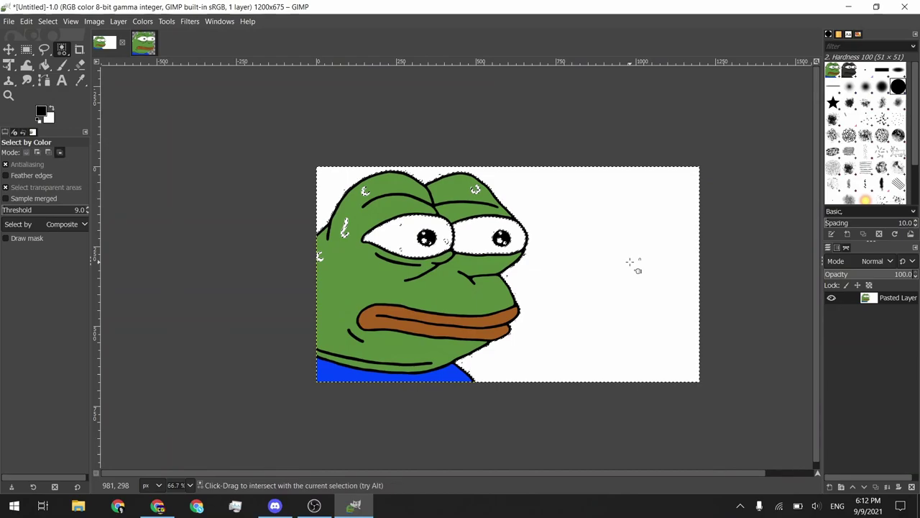
key("ctrl+shift+a")
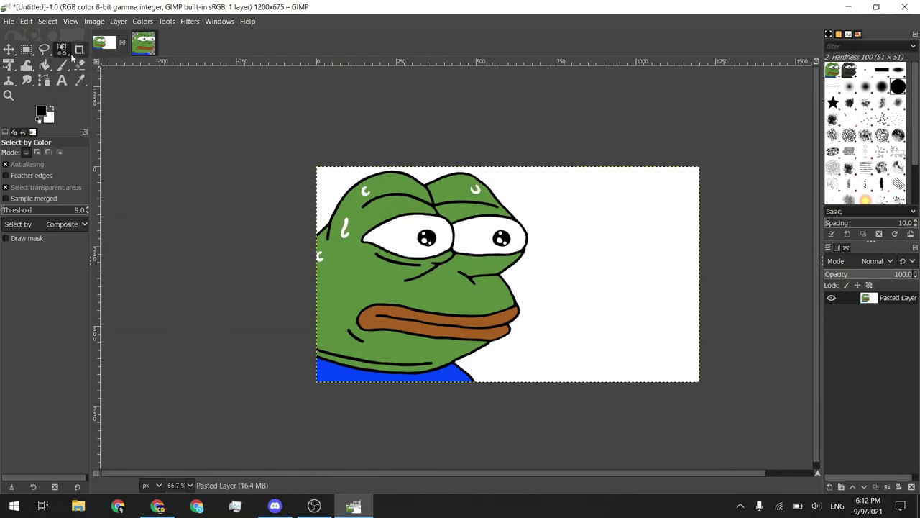
Switch to Fuzzy Select and select the connected white background around the frog.
left_click_drag(62, 49, 90, 51)
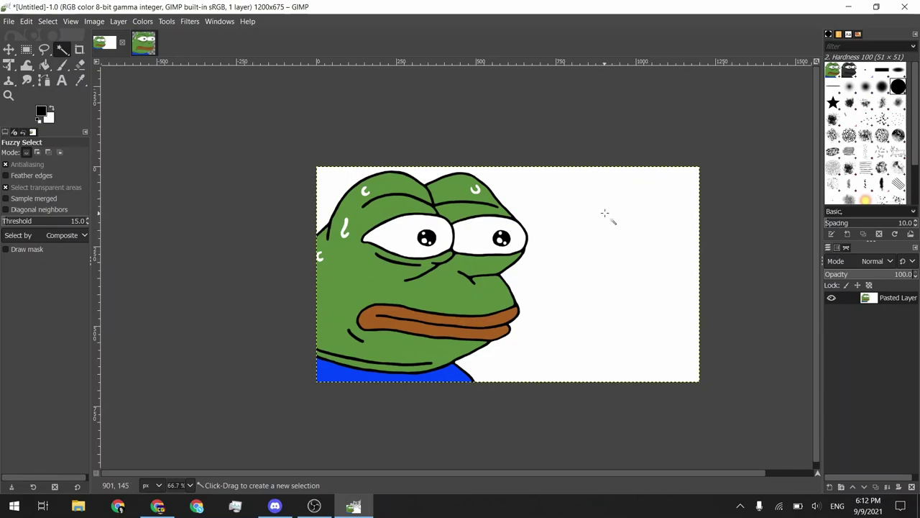
scroll(600, 197, "right", 1)
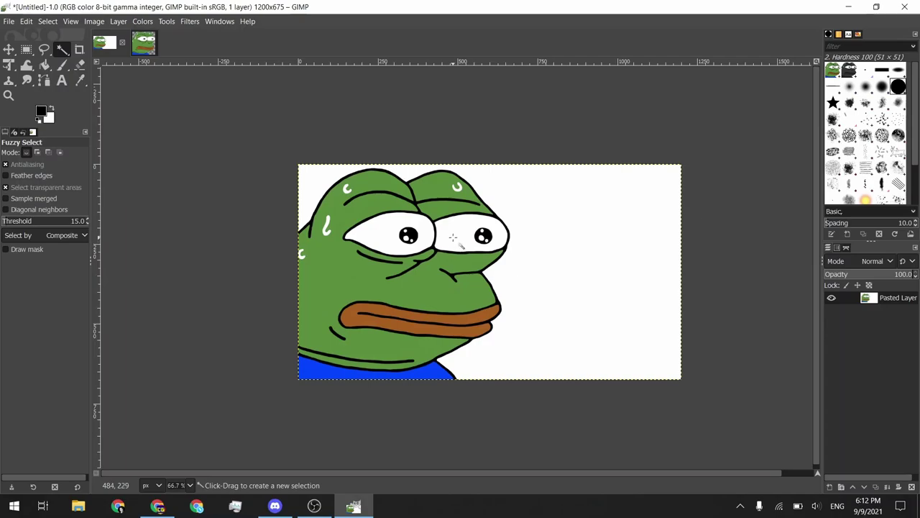
left_click(547, 230)
scroll(499, 218, "up", 2, "ctrl")
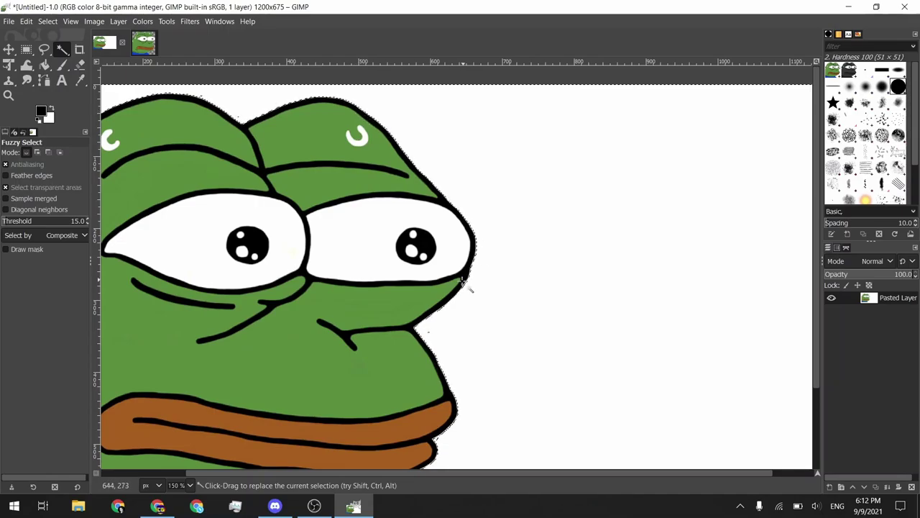
scroll(334, 188, "left", 5)
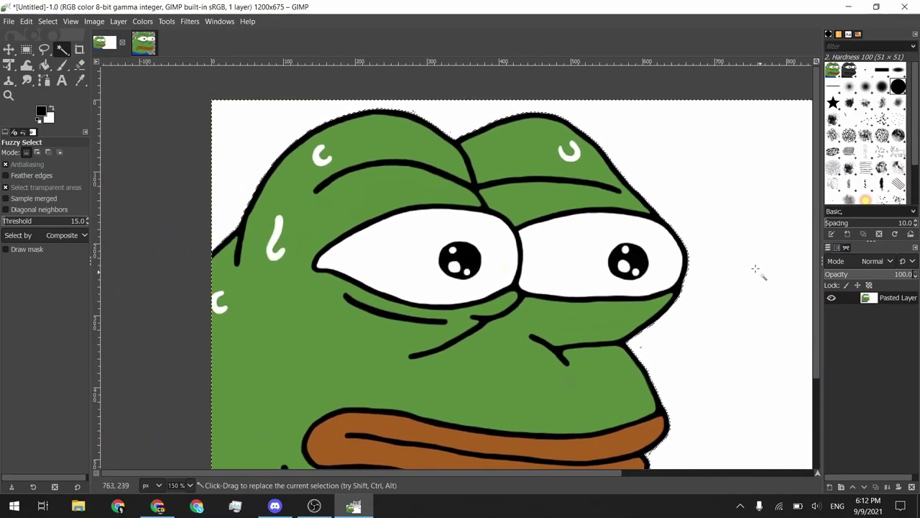
left_click_drag(754, 268, 672, 222)
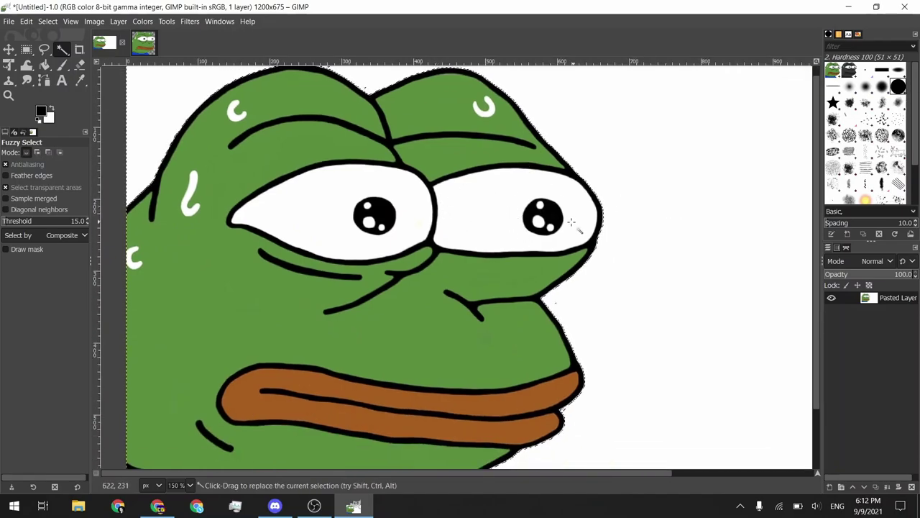
scroll(571, 223, "down", 1)
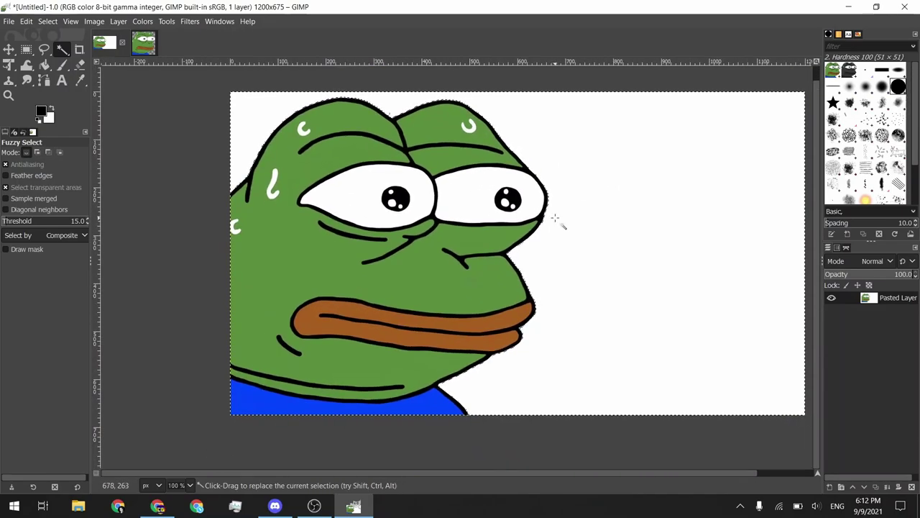
Delete the selected background to transparency and check the frog's eyes and sweat marks.
key("Delete")
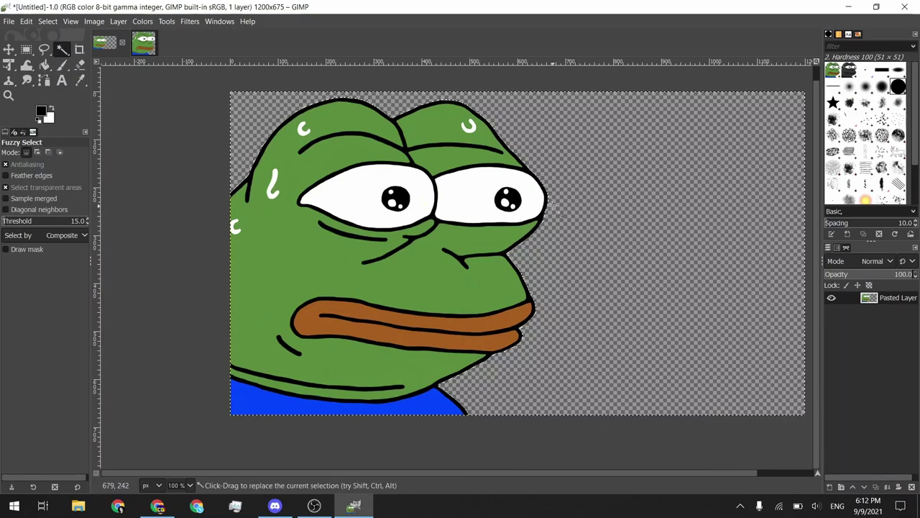
scroll(577, 216, "up", 7)
scroll(550, 210, "up", 1)
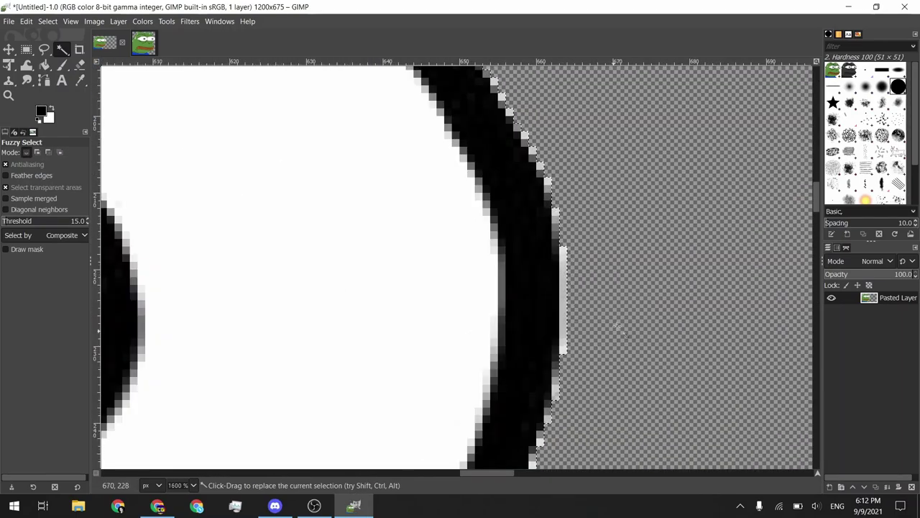
scroll(625, 301, "down", 2)
scroll(636, 273, "down", 1)
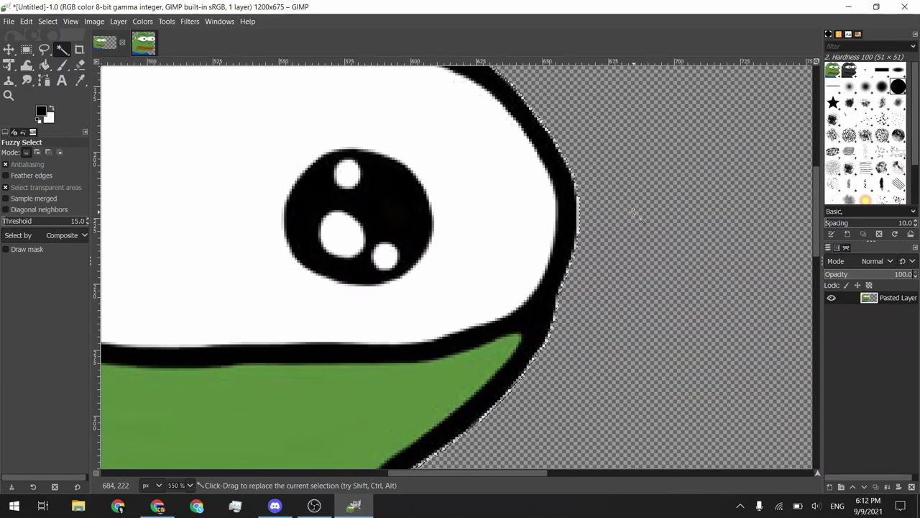
scroll(636, 201, "down", 4)
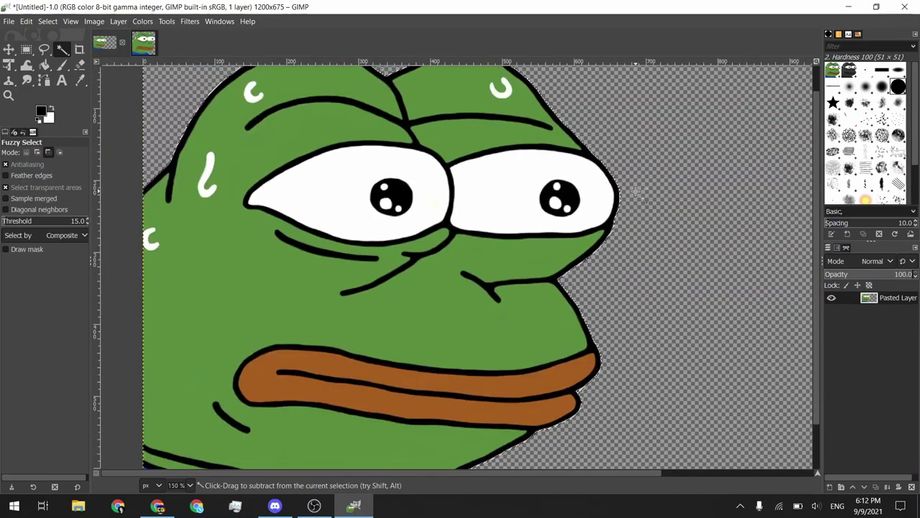
scroll(636, 190, "down", 1)
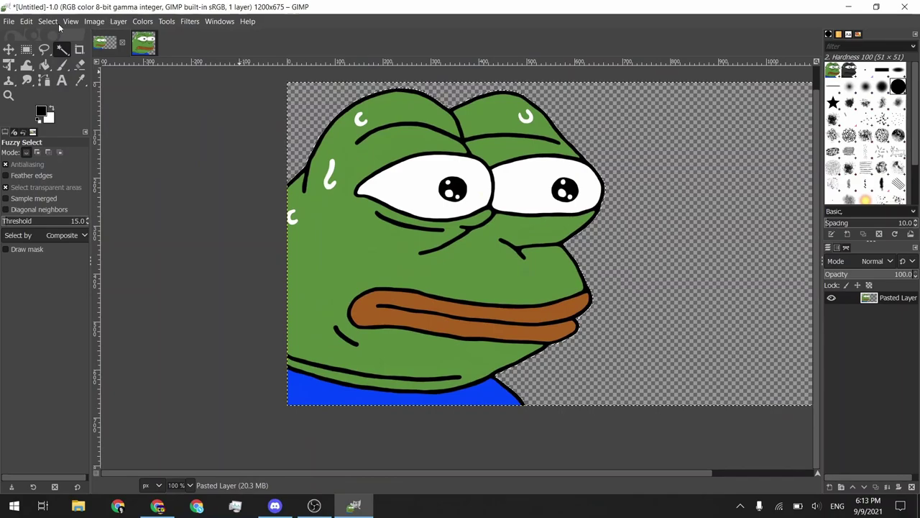
Grow the background selection by 1 px with Select > Grow to cover the white fringe.
left_click(49, 21)
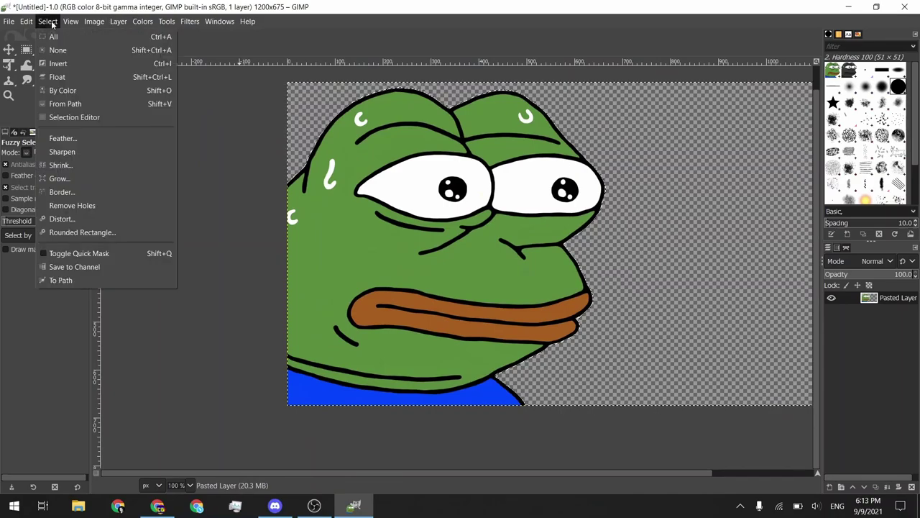
left_click(76, 177)
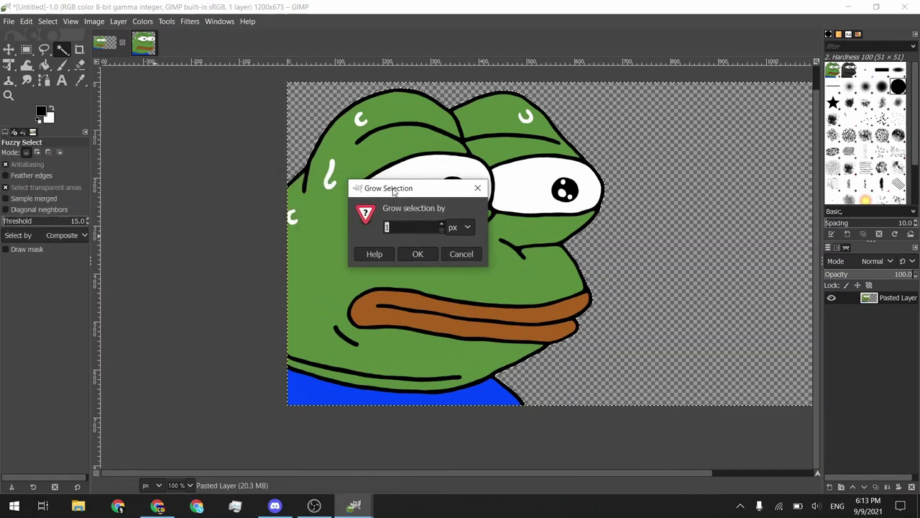
left_click_drag(438, 198, 170, 190)
left_click(198, 253)
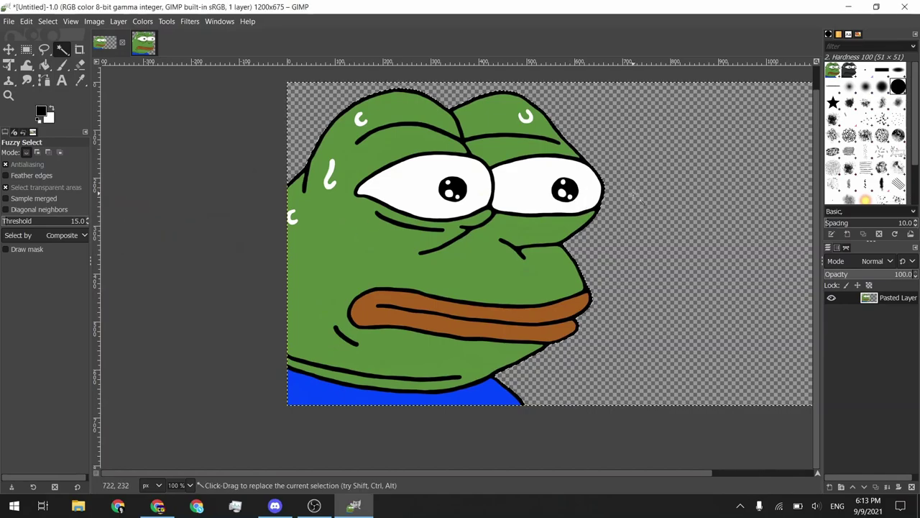
scroll(633, 192, "up", 7, "ctrl")
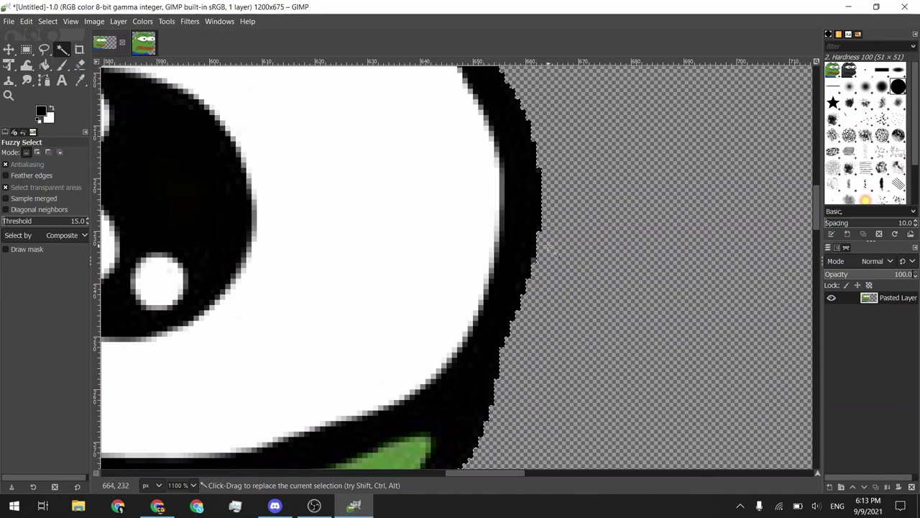
scroll(530, 273, "down", 7, "ctrl")
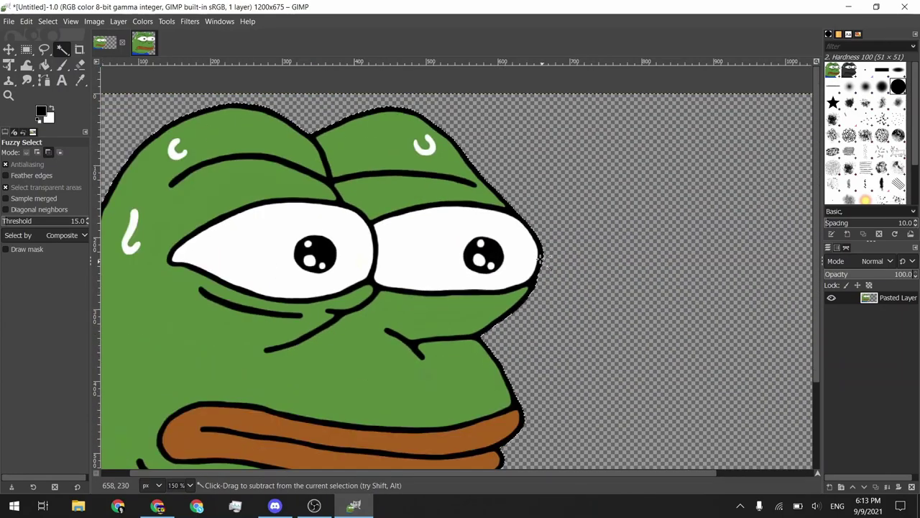
scroll(547, 283, "down", 3)
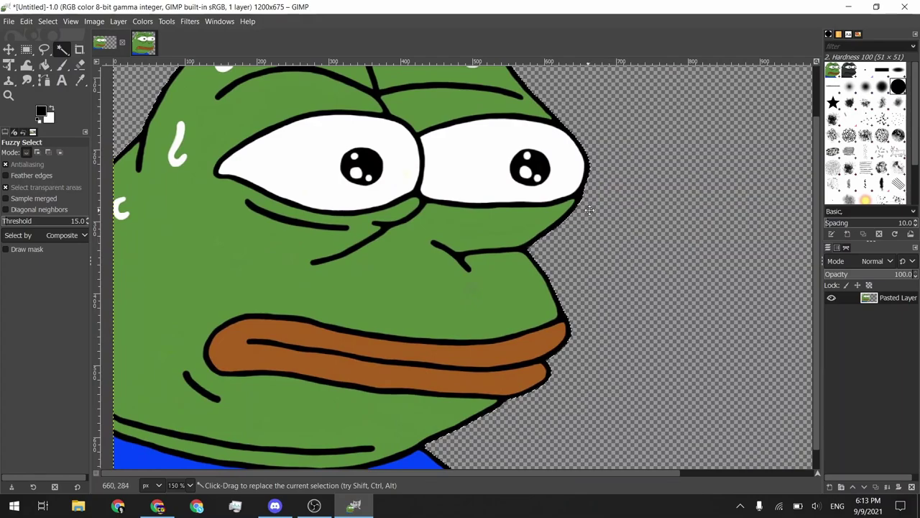
scroll(128, 157, "left", 2)
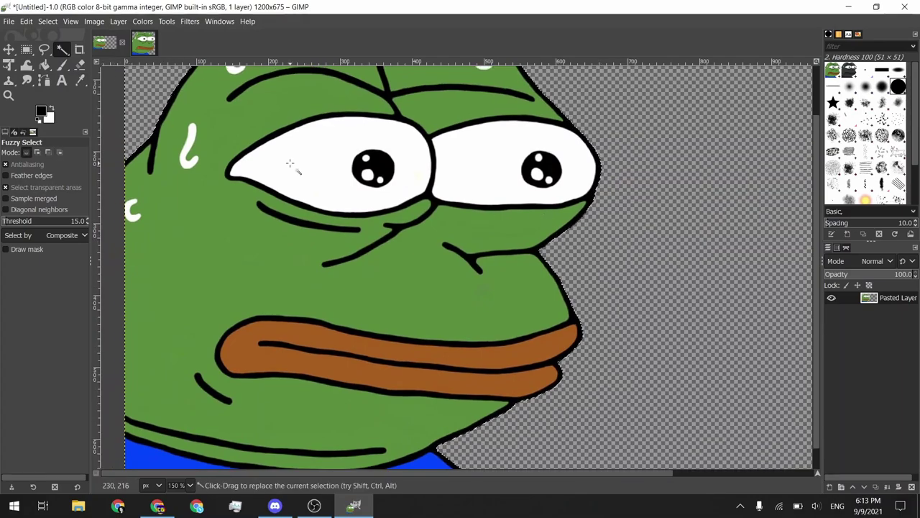
Select none, zoom out, compare with the MonkaS image, and return to the Untitled frog.
left_click(26, 21)
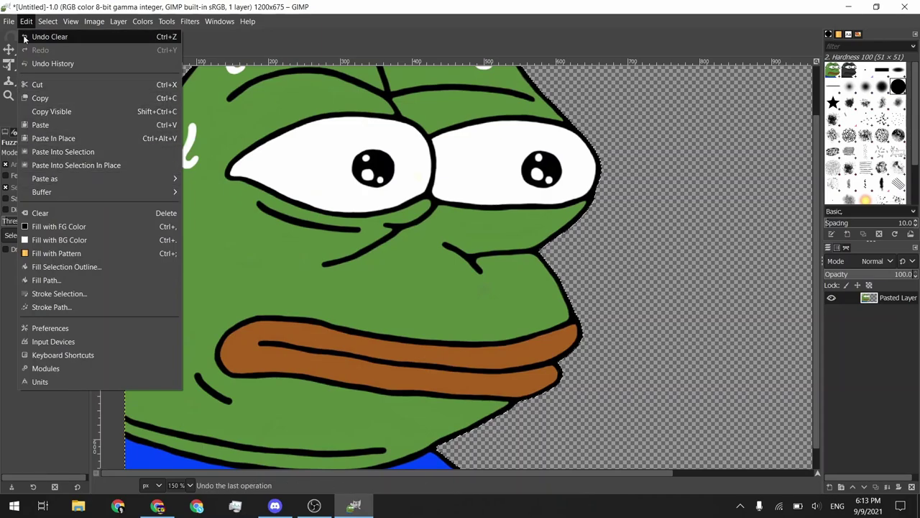
mouse_move(48, 21)
left_click(56, 50)
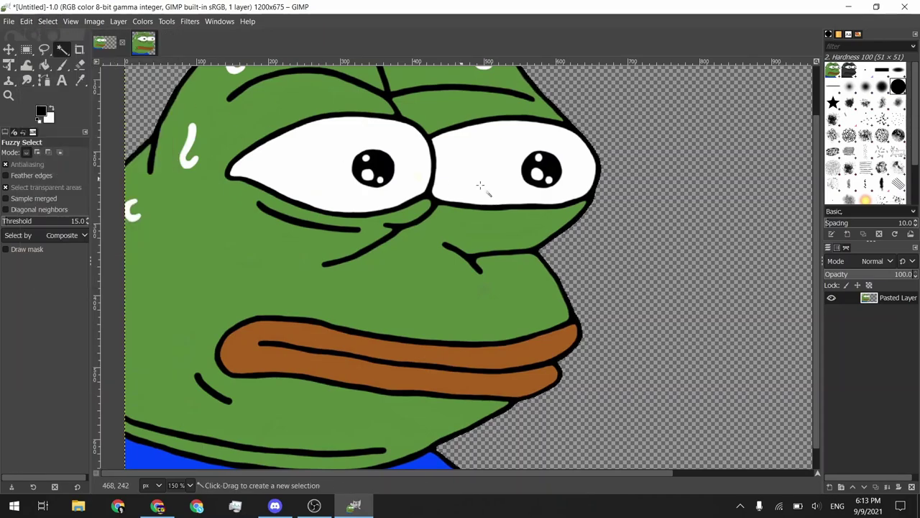
scroll(642, 219, "down", 2)
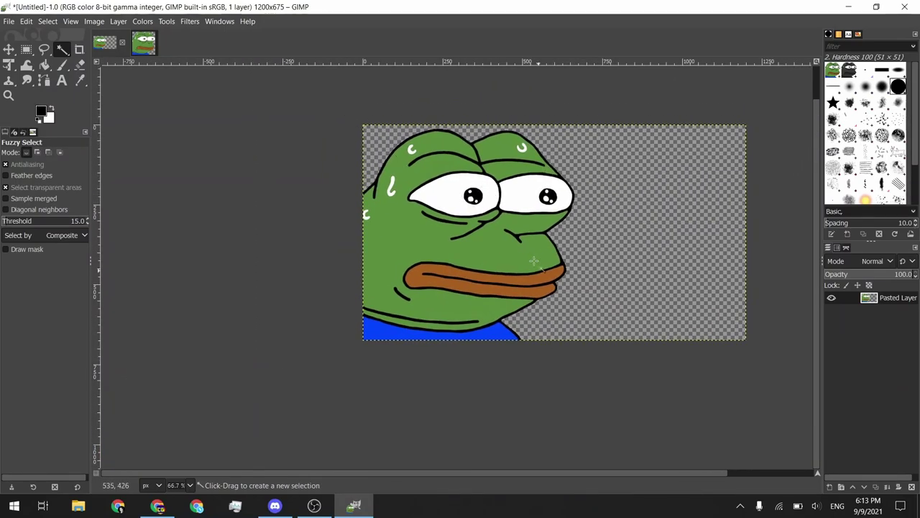
left_click(143, 52)
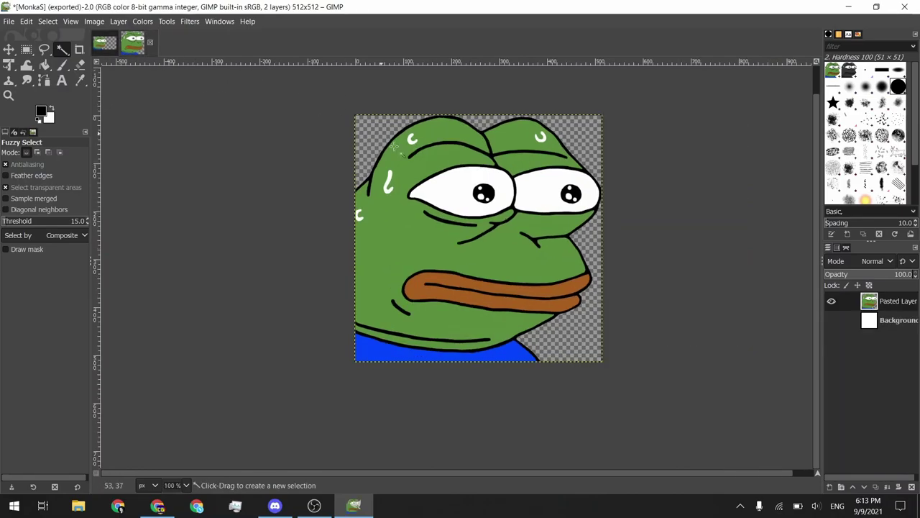
left_click(102, 44)
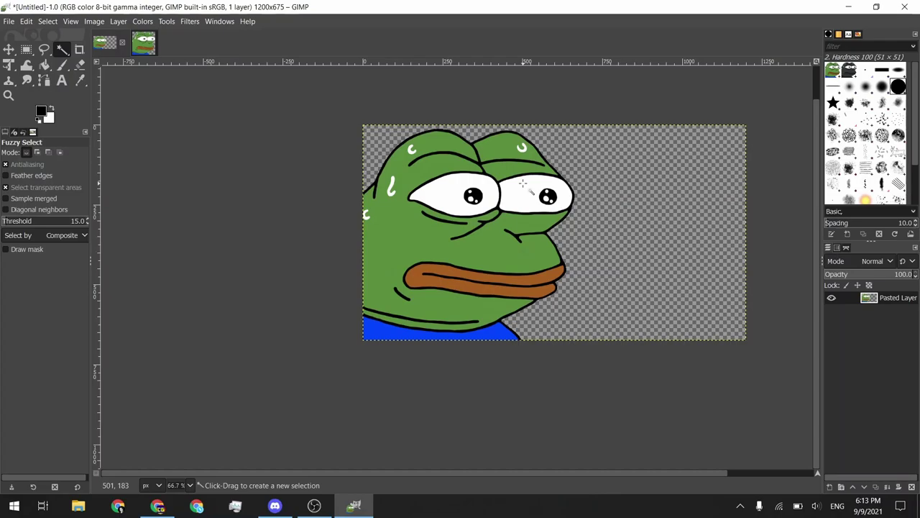